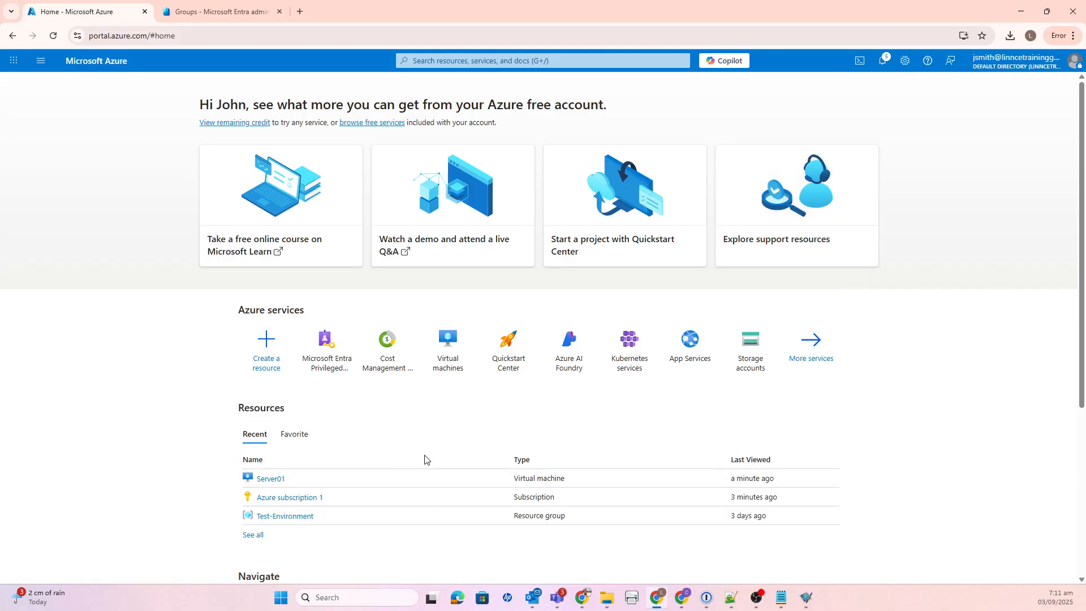
Search the portal for "microsoft entra pri" and open Microsoft Entra Privileged Identity Management.
{"action": "left_click", "coordinate": [481, 61]}
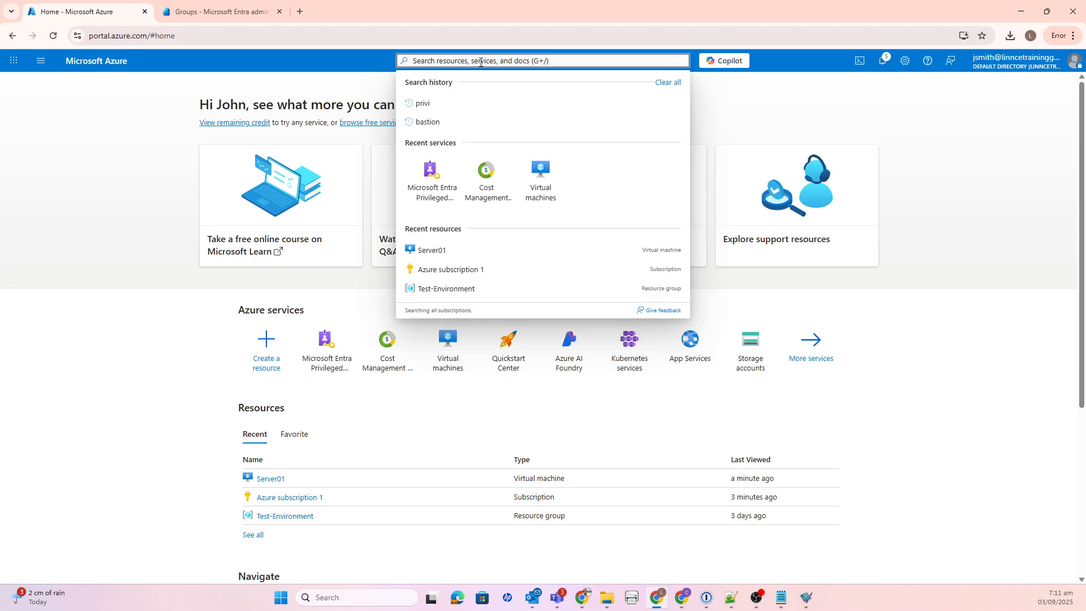
{"action": "type", "text": "Pri"}
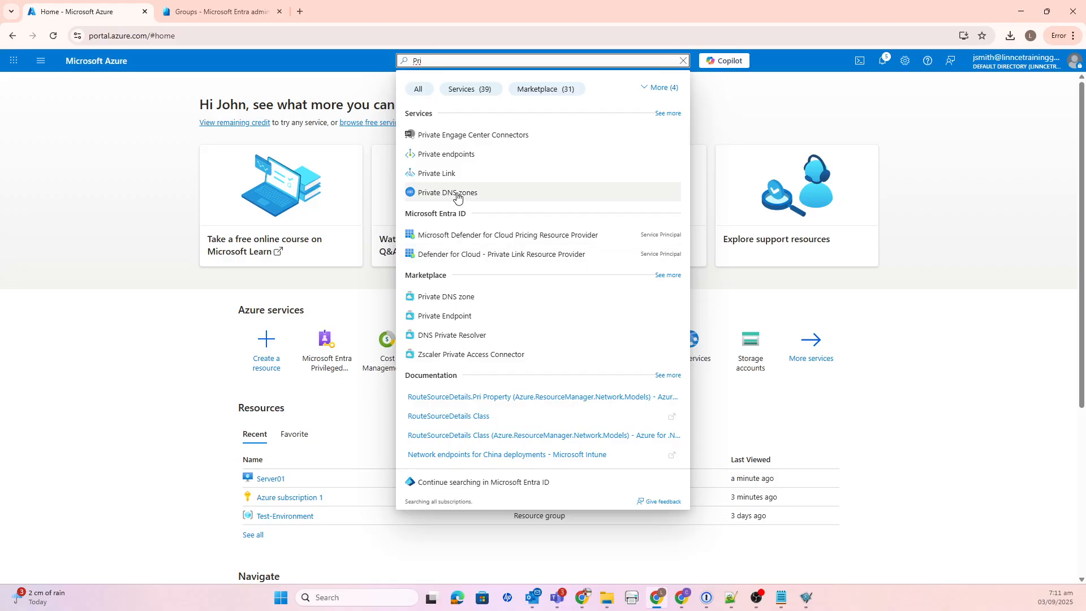
{"action": "left_click_drag", "start_coordinate": [449, 62], "coordinate": [315, 50]}
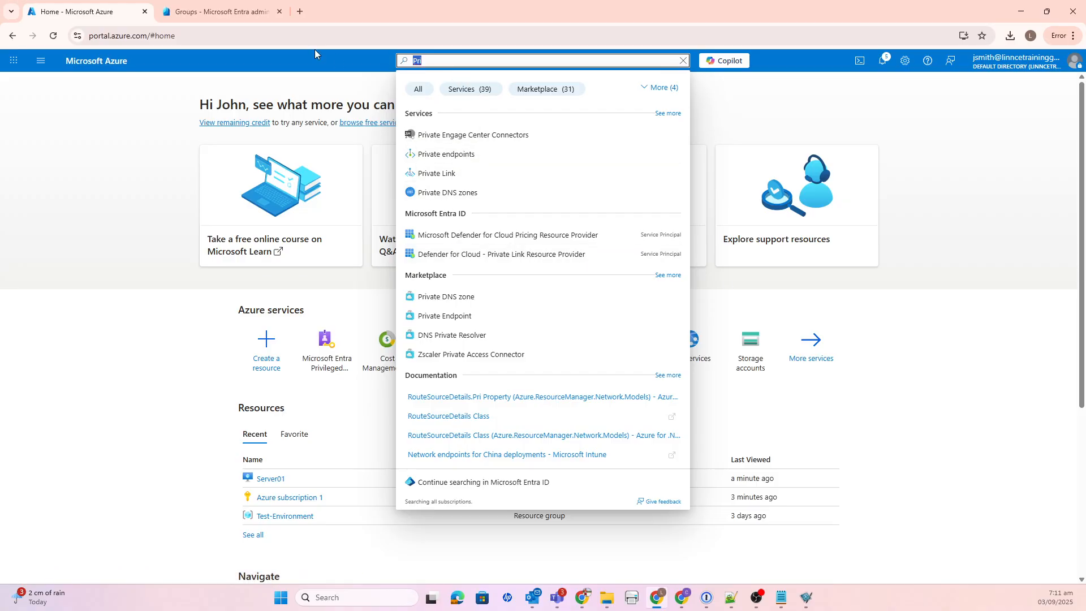
{"action": "type", "text": "micros"}
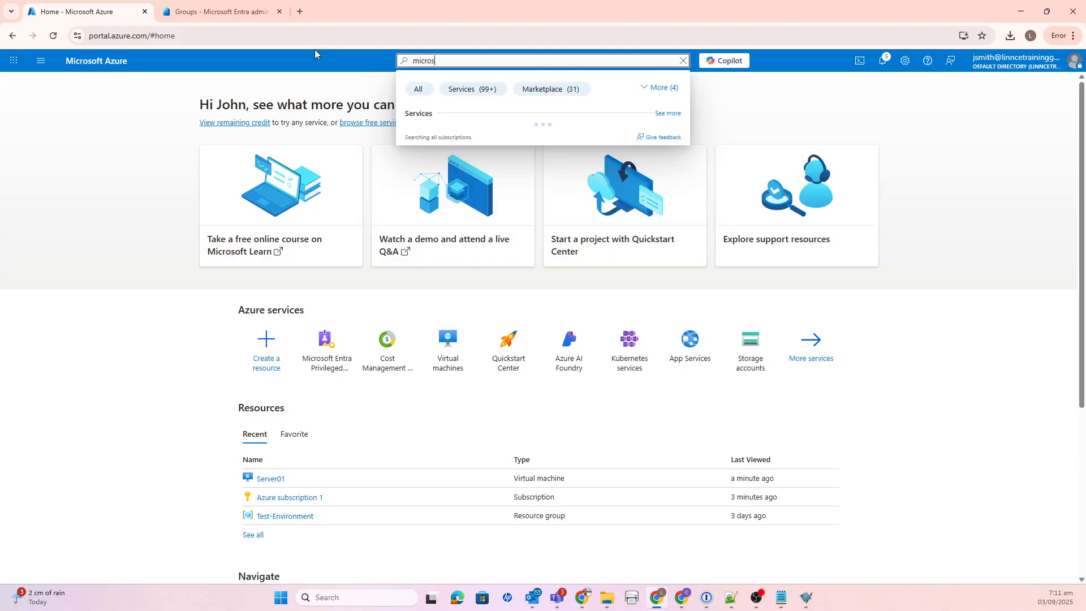
{"action": "type", "text": "oft entra"}
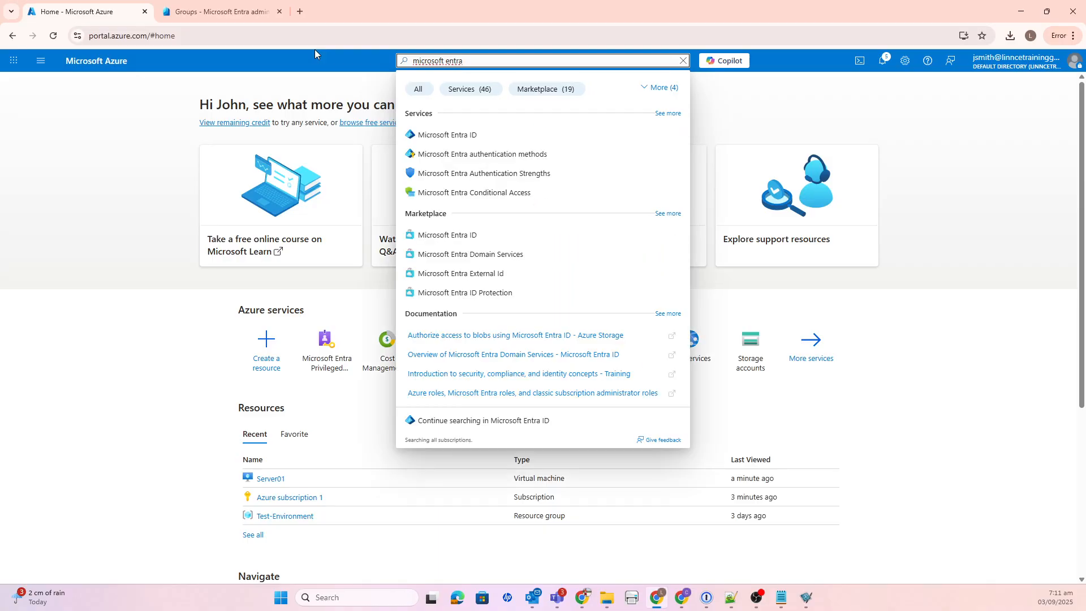
{"action": "type", "text": " pri"}
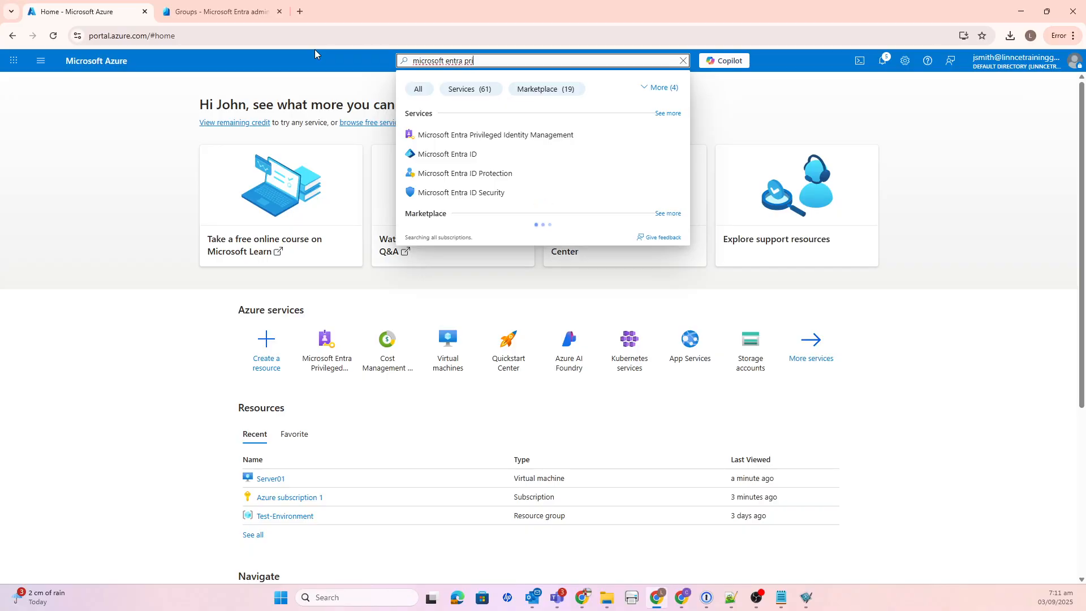
{"action": "left_click", "coordinate": [441, 147]}
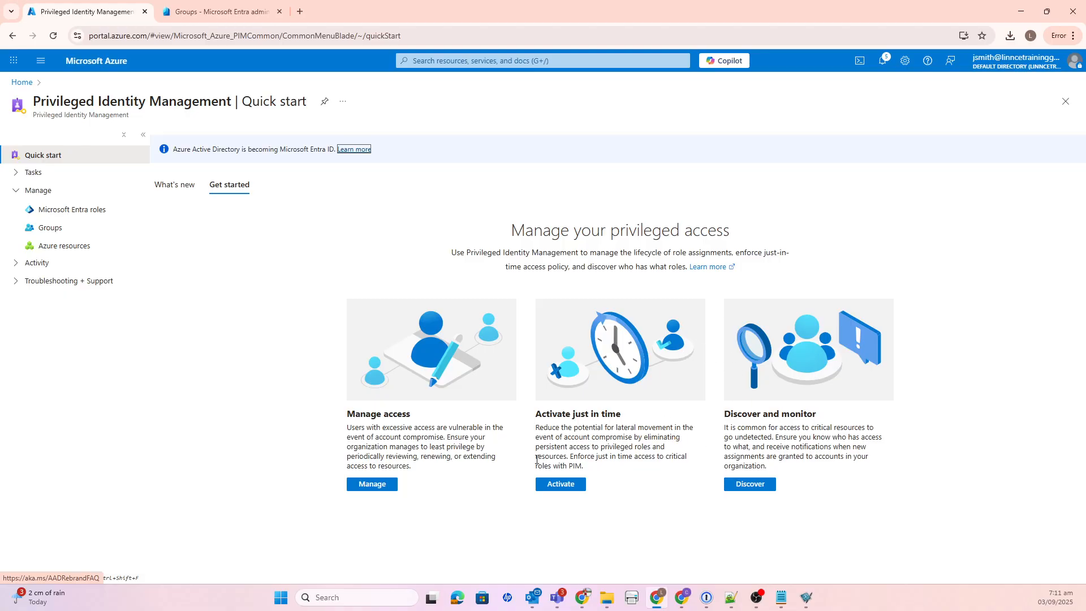
Review the signed-in account's eligible, active and expired role assignments for Azure resources.
{"action": "left_click", "coordinate": [574, 485]}
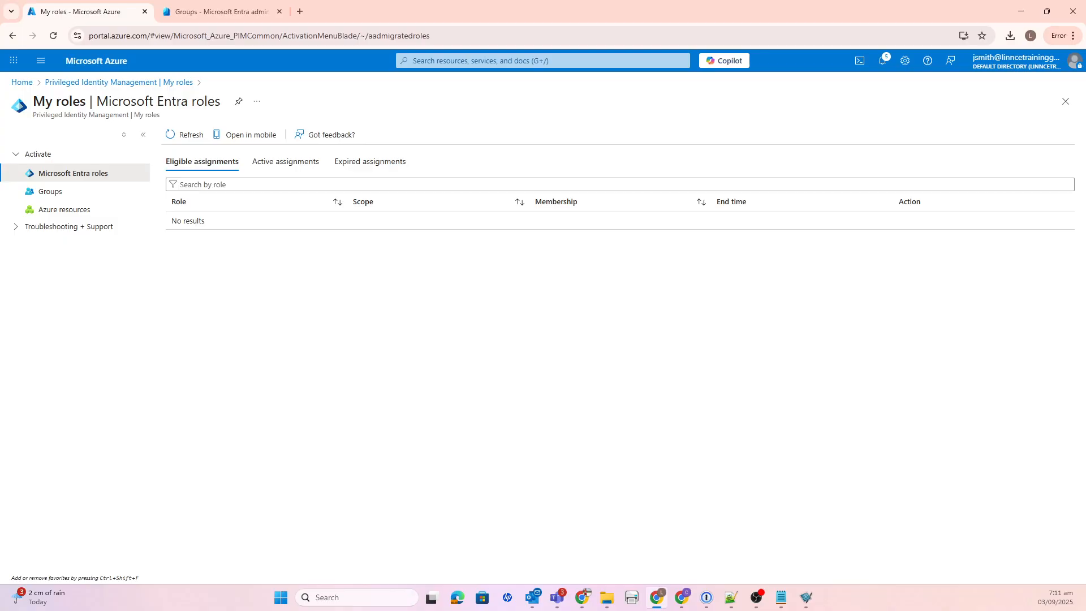
{"action": "left_click", "coordinate": [74, 217]}
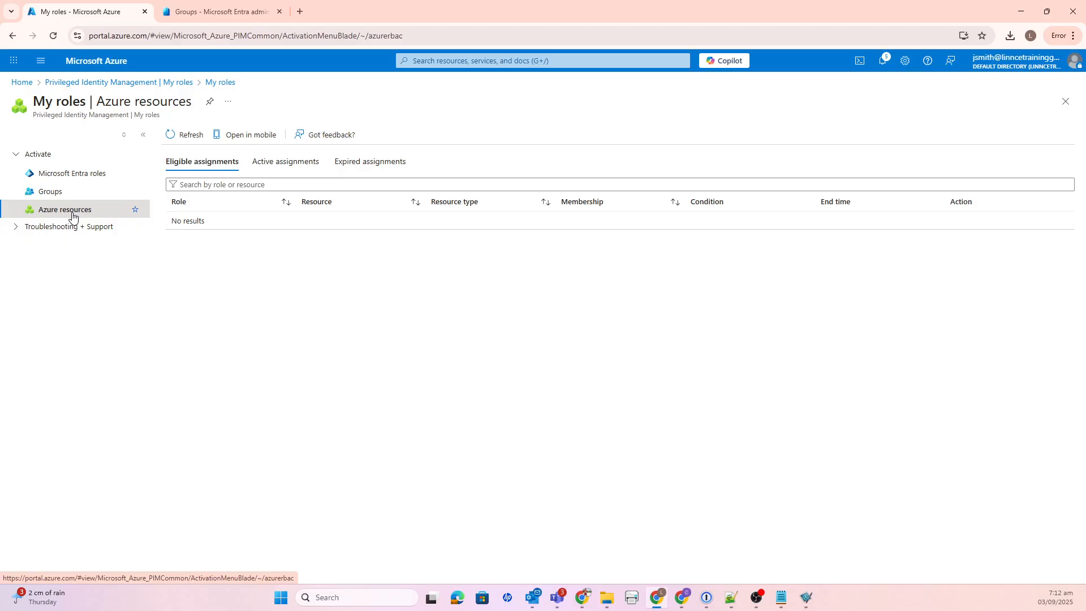
{"action": "left_click", "coordinate": [291, 165]}
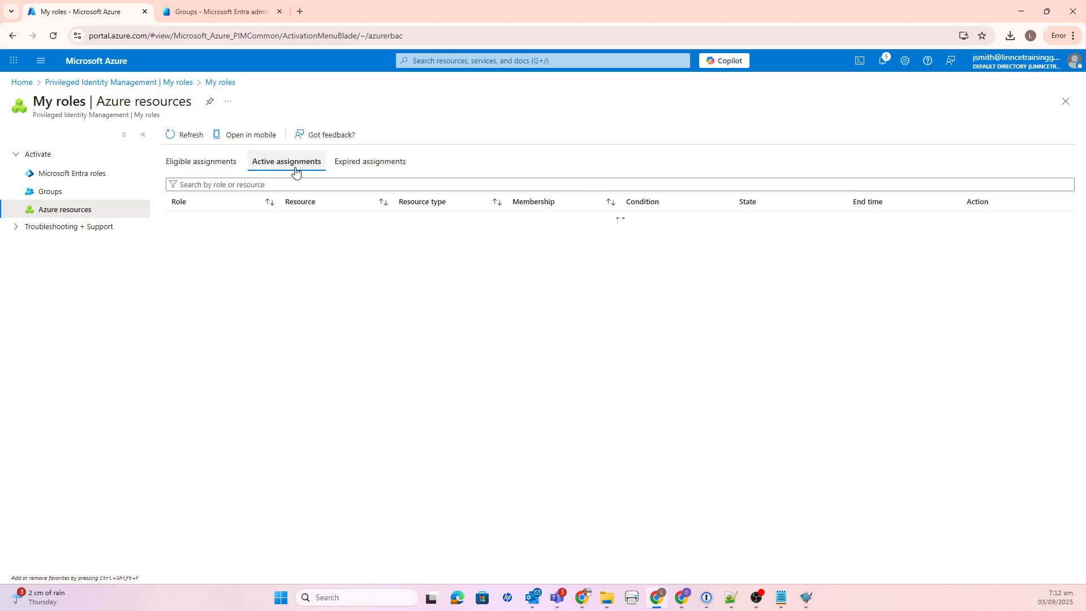
{"action": "left_click", "coordinate": [359, 166]}
{"action": "left_click", "coordinate": [208, 167]}
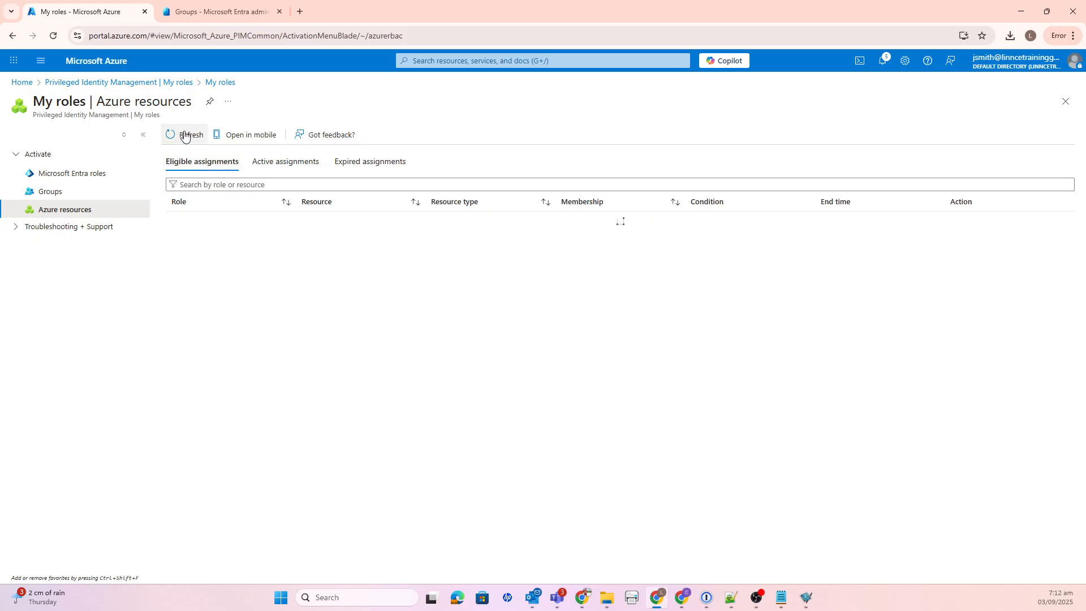
{"action": "left_click", "coordinate": [284, 162]}
{"action": "left_click", "coordinate": [387, 164]}
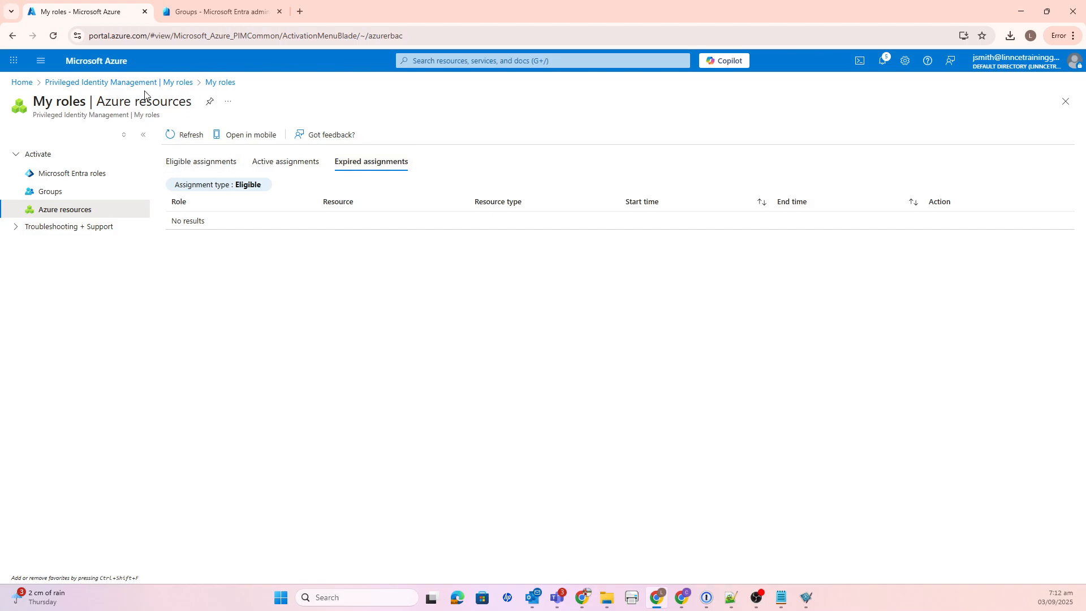
Discover unmanaged Azure resources and bring Azure subscription 1 under Privileged Identity Management.
{"action": "left_click", "coordinate": [68, 82]}
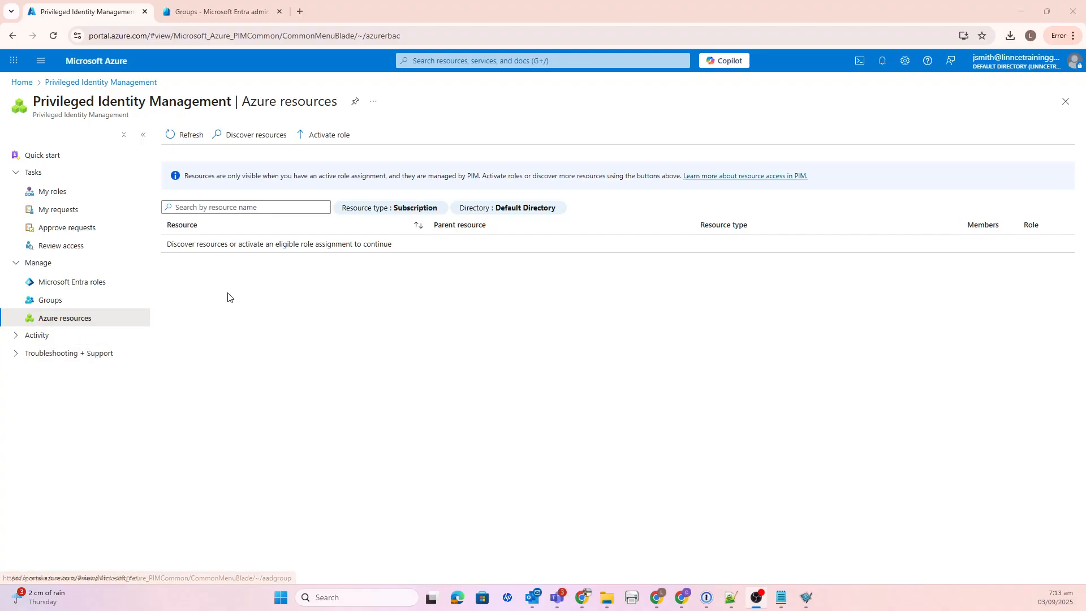
{"action": "left_click", "coordinate": [254, 139]}
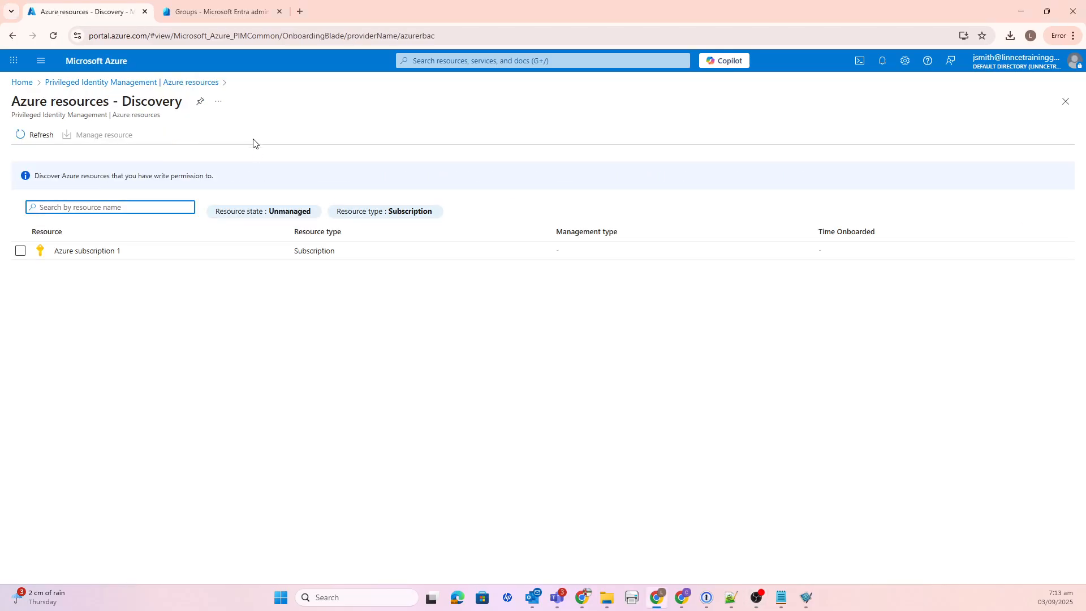
{"action": "left_click", "coordinate": [21, 251]}
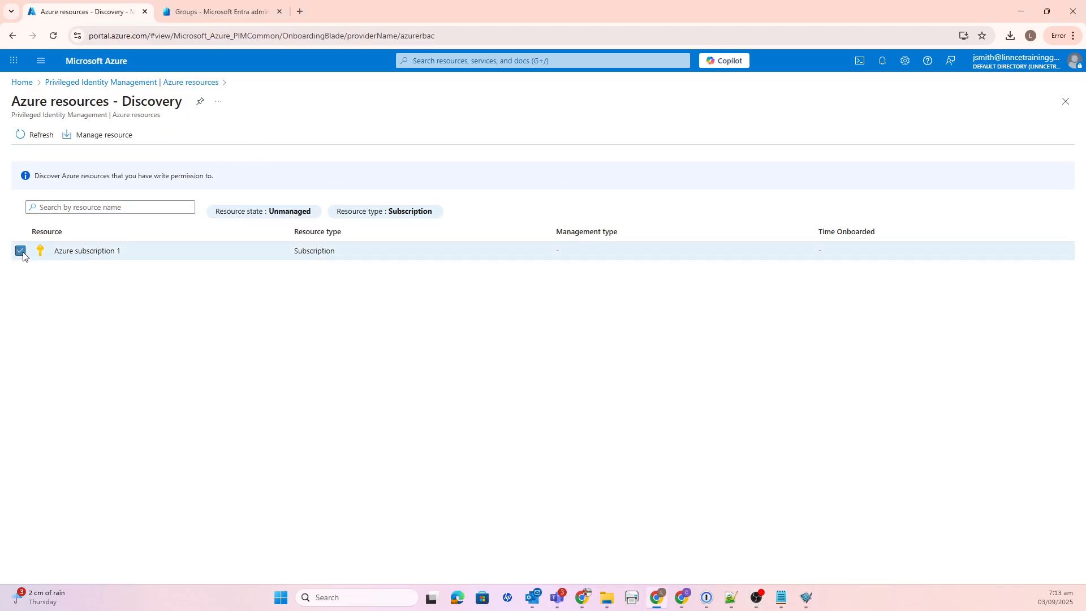
{"action": "left_click", "coordinate": [102, 136]}
{"action": "left_click", "coordinate": [35, 196]}
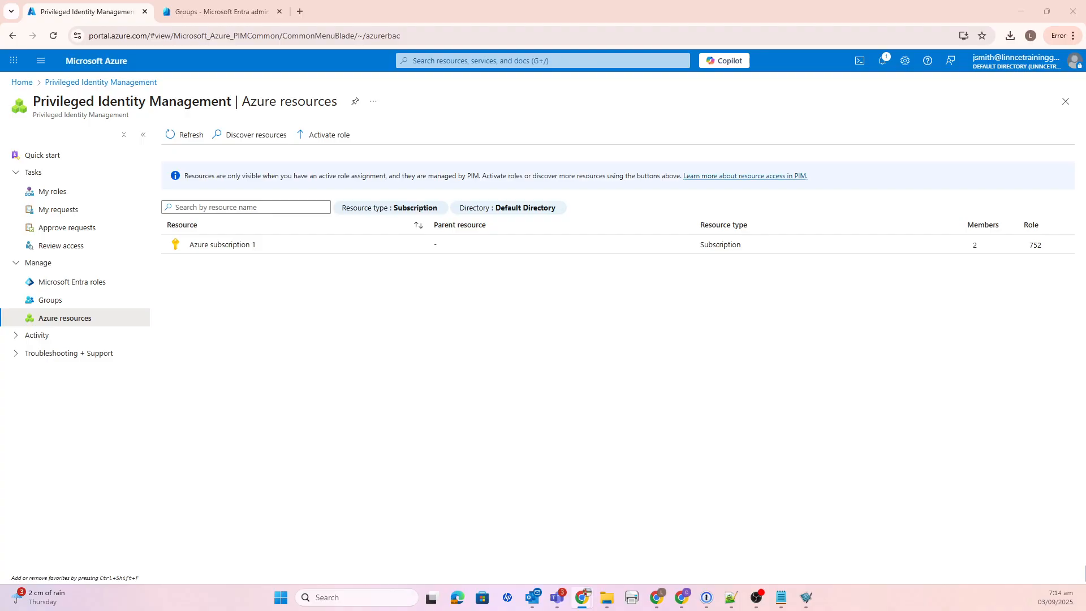
Open the roles of the managed Azure subscription 1 and start a new role assignment.
{"action": "left_click", "coordinate": [230, 248]}
{"action": "left_click", "coordinate": [230, 248]}
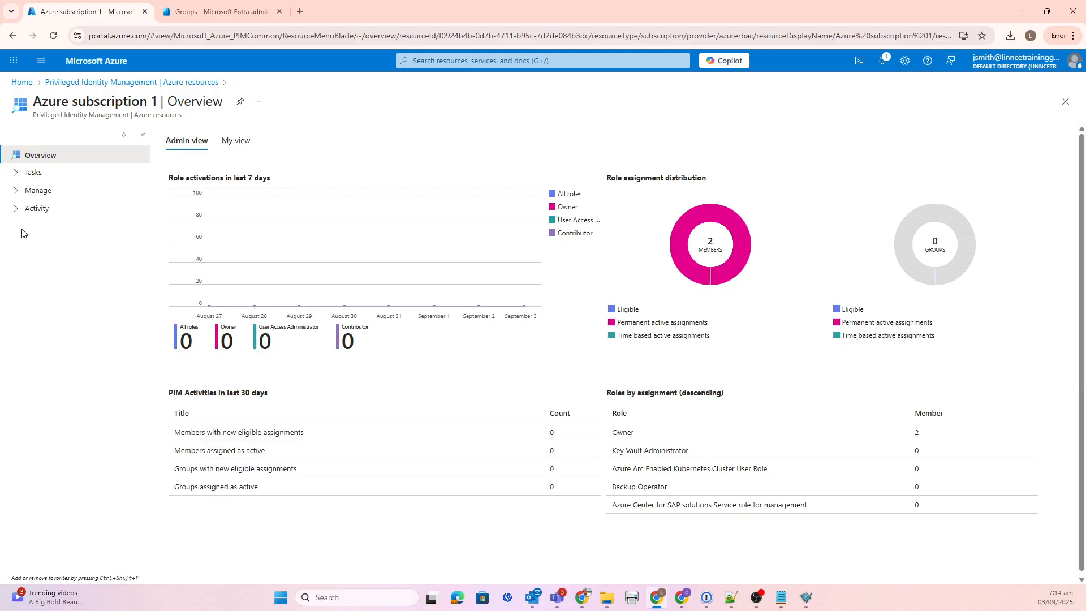
{"action": "left_click", "coordinate": [14, 195]}
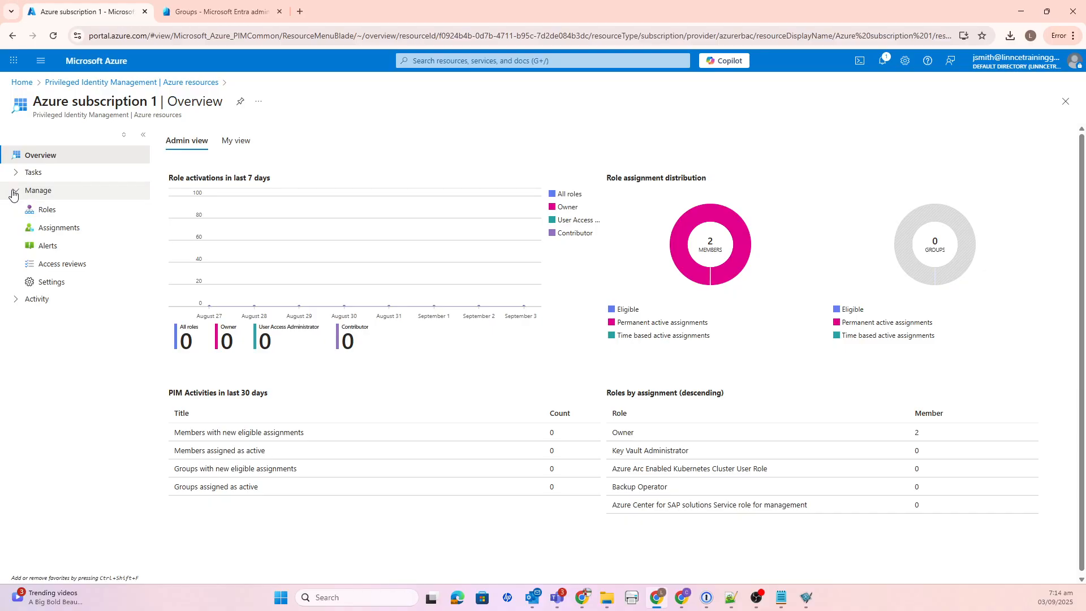
{"action": "left_click", "coordinate": [44, 210]}
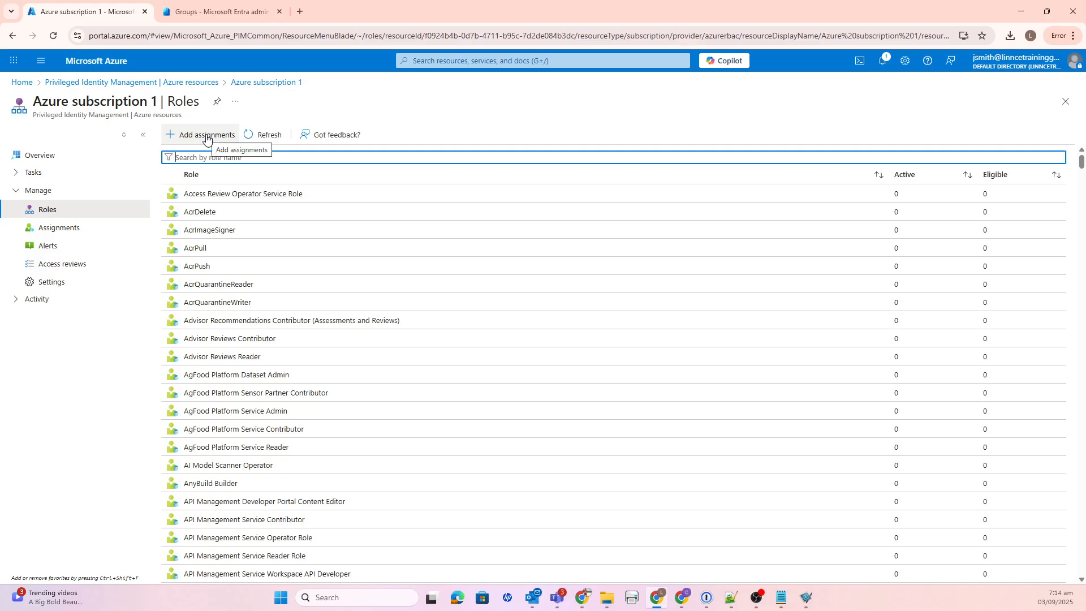
{"action": "left_click", "coordinate": [207, 136]}
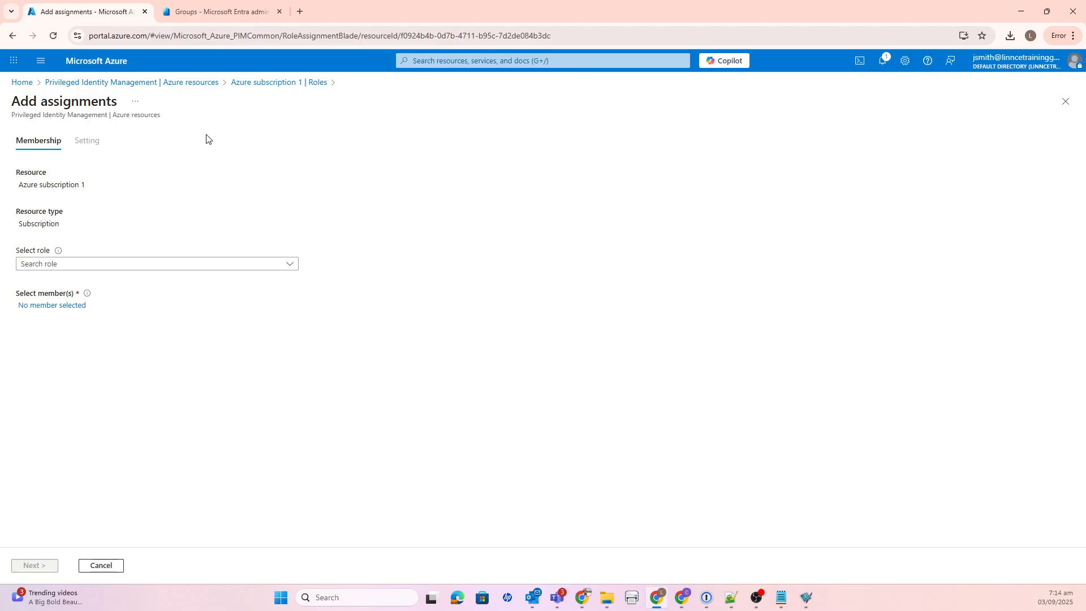
Choose API Management Service Contributor as the role for the new assignment.
{"action": "left_click", "coordinate": [292, 264]}
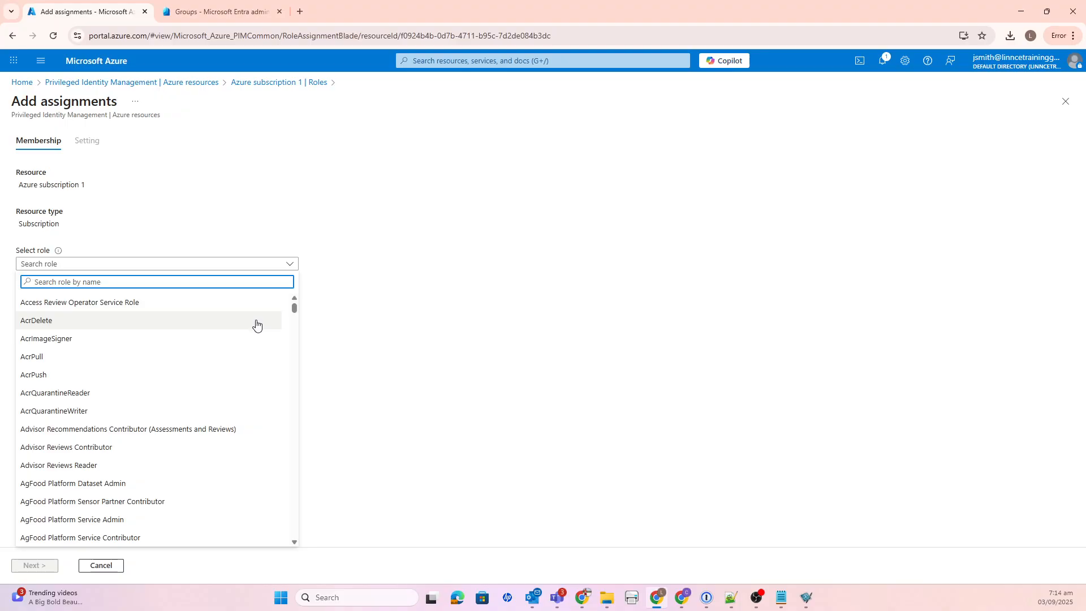
{"action": "scroll", "coordinate": [255, 334], "scroll_direction": "down", "scroll_amount": 2}
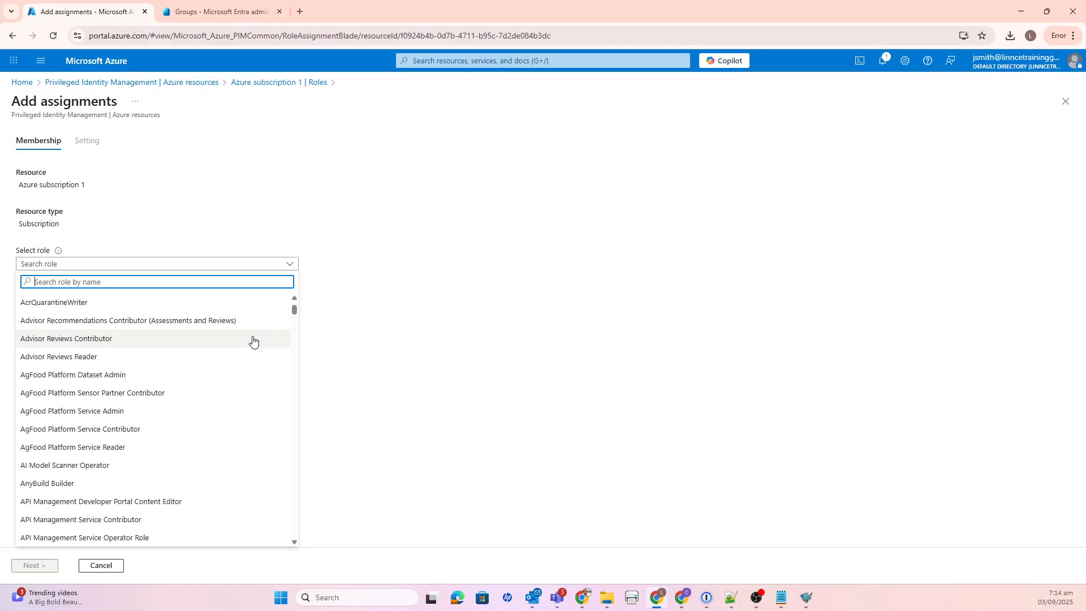
{"action": "scroll", "coordinate": [253, 338], "scroll_direction": "down", "scroll_amount": 3}
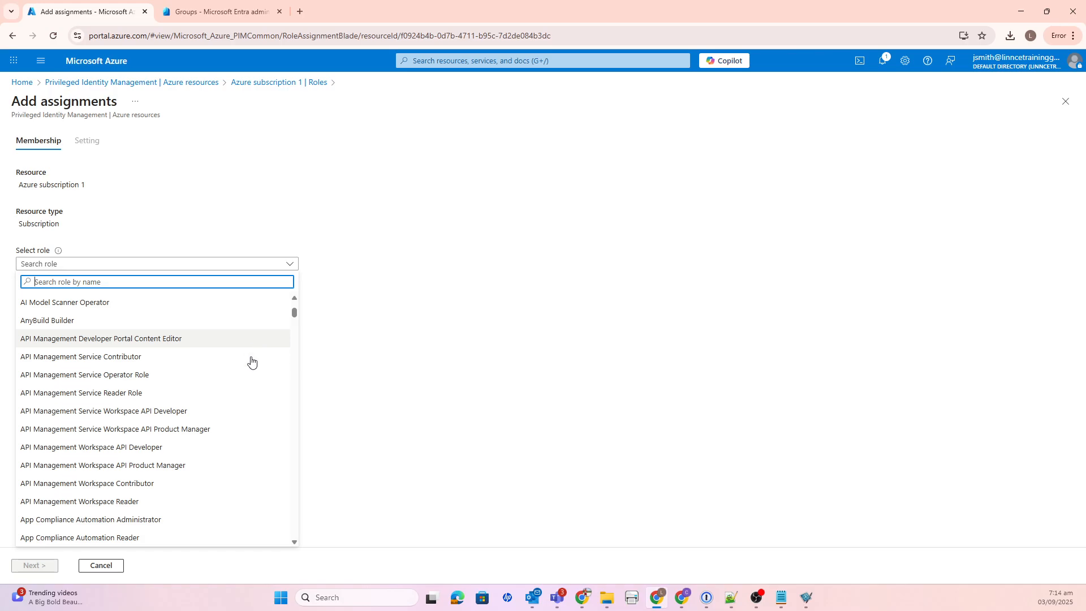
{"action": "left_click", "coordinate": [115, 361]}
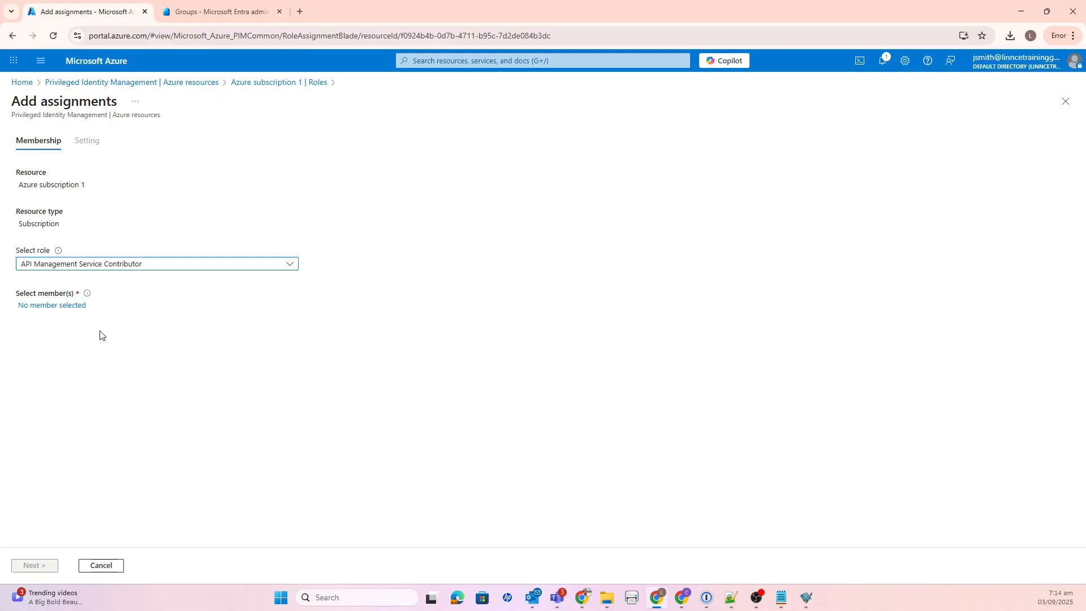
Select the last user in the member list for the assignment and continue to the assignment settings.
{"action": "left_click", "coordinate": [67, 306]}
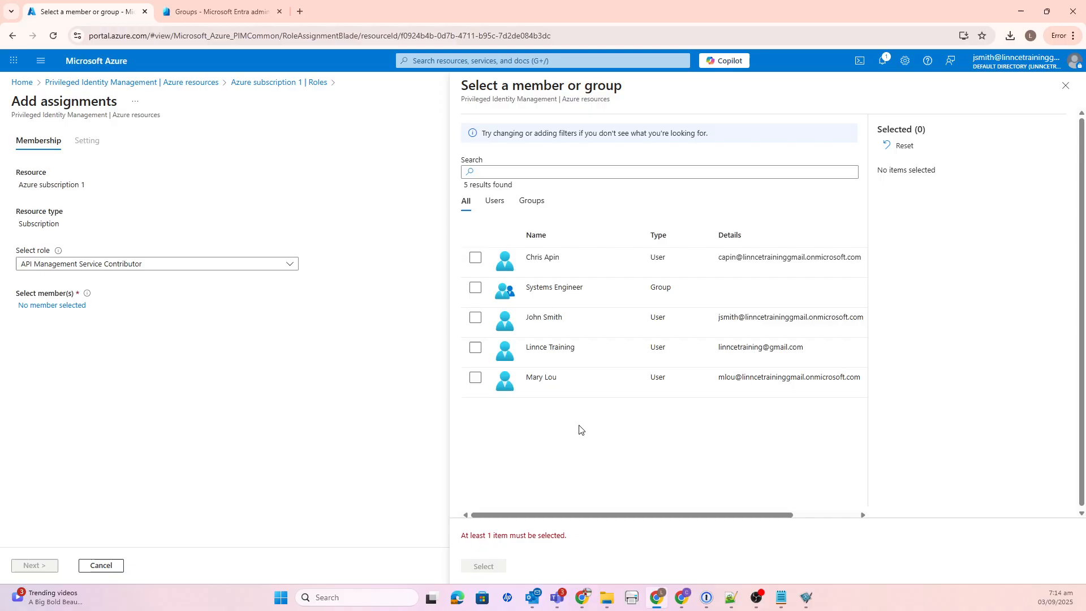
{"action": "left_click", "coordinate": [475, 378]}
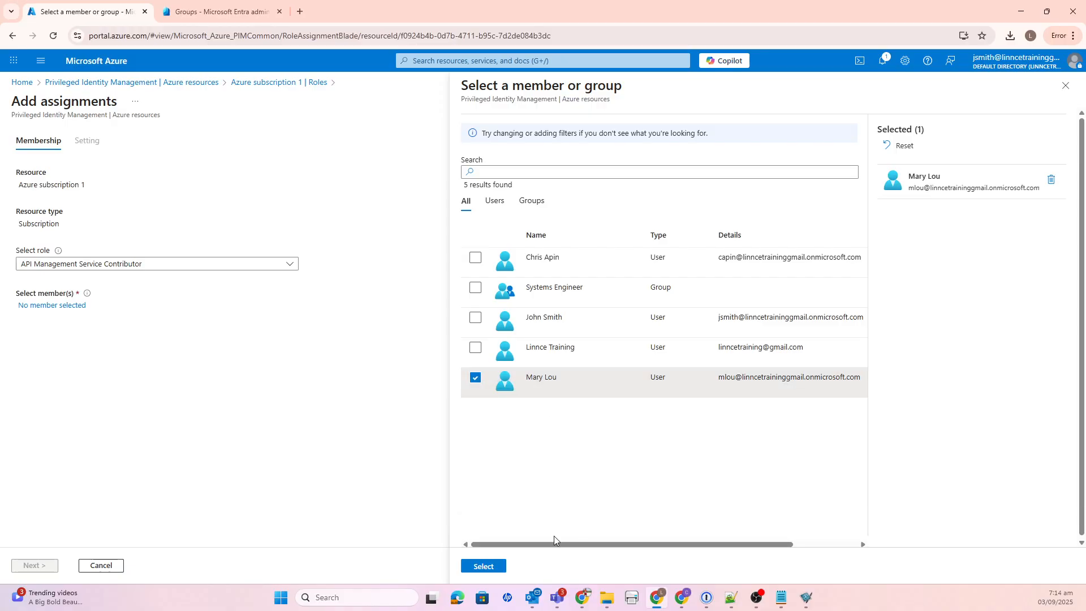
{"action": "left_click", "coordinate": [483, 566]}
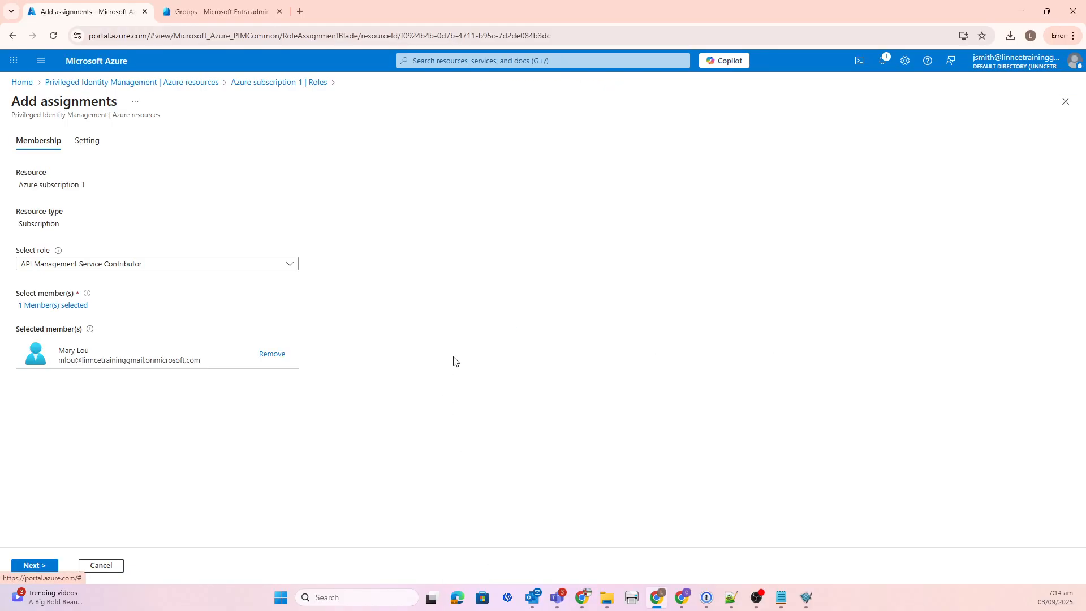
{"action": "left_click", "coordinate": [34, 565]}
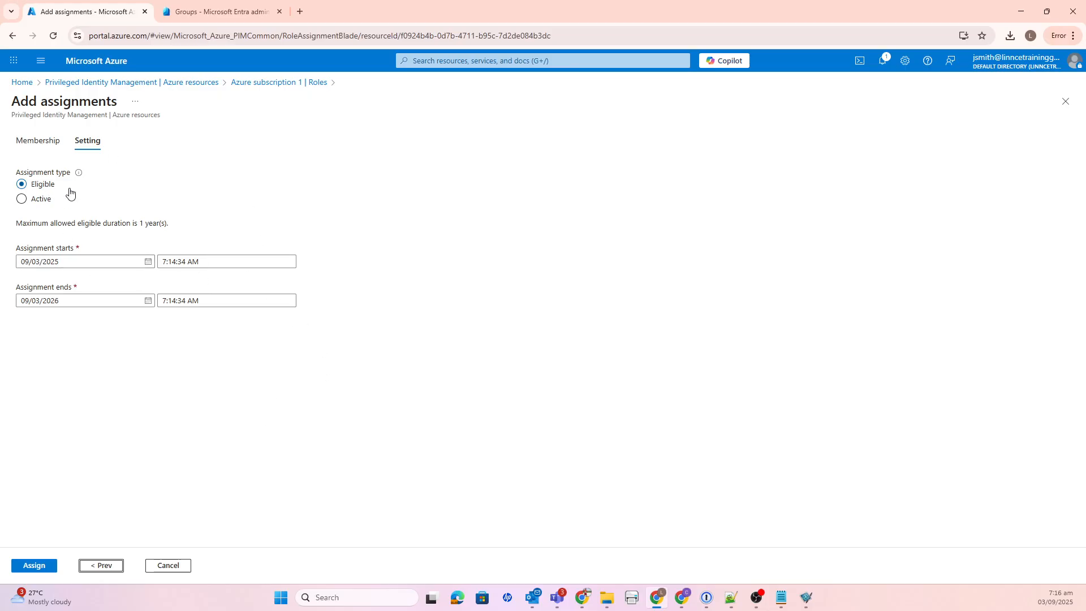
{"action": "left_click", "coordinate": [39, 201]}
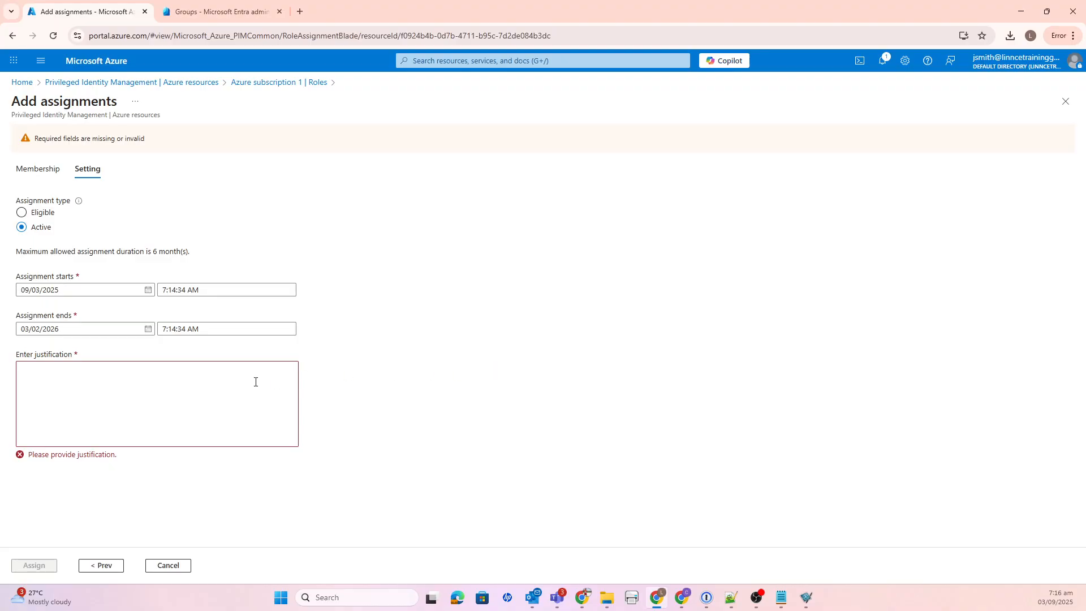
{"action": "left_click", "coordinate": [110, 388]}
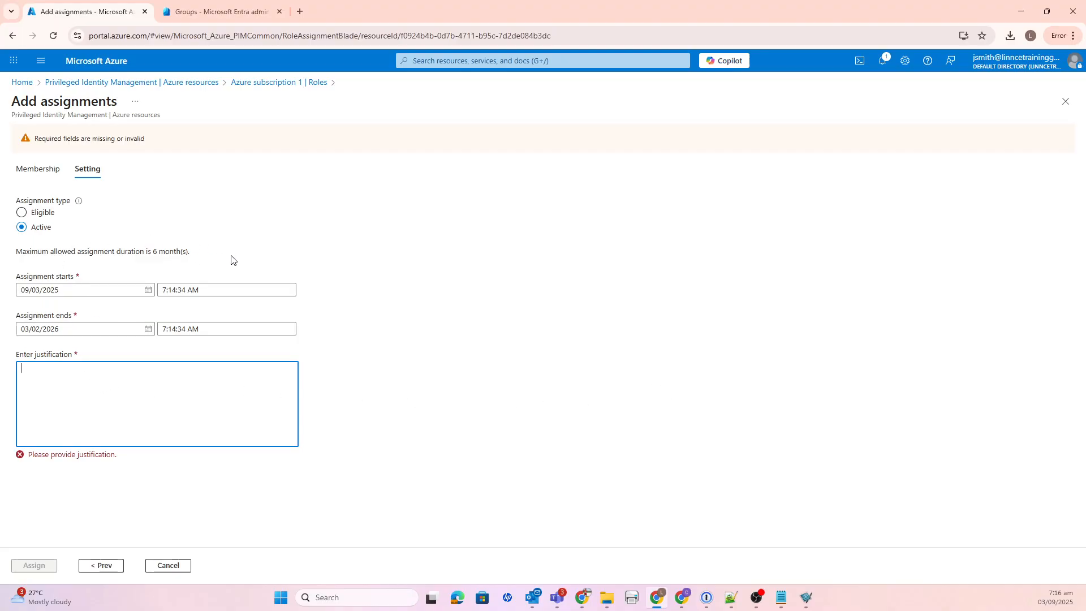
{"action": "left_click", "coordinate": [209, 256]}
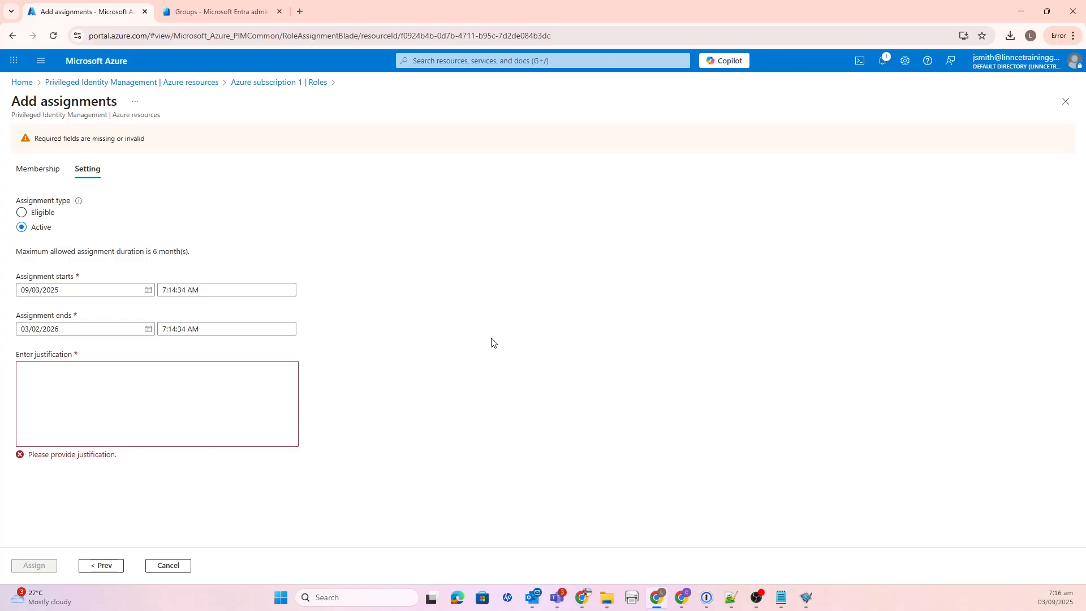
{"action": "left_click", "coordinate": [37, 214]}
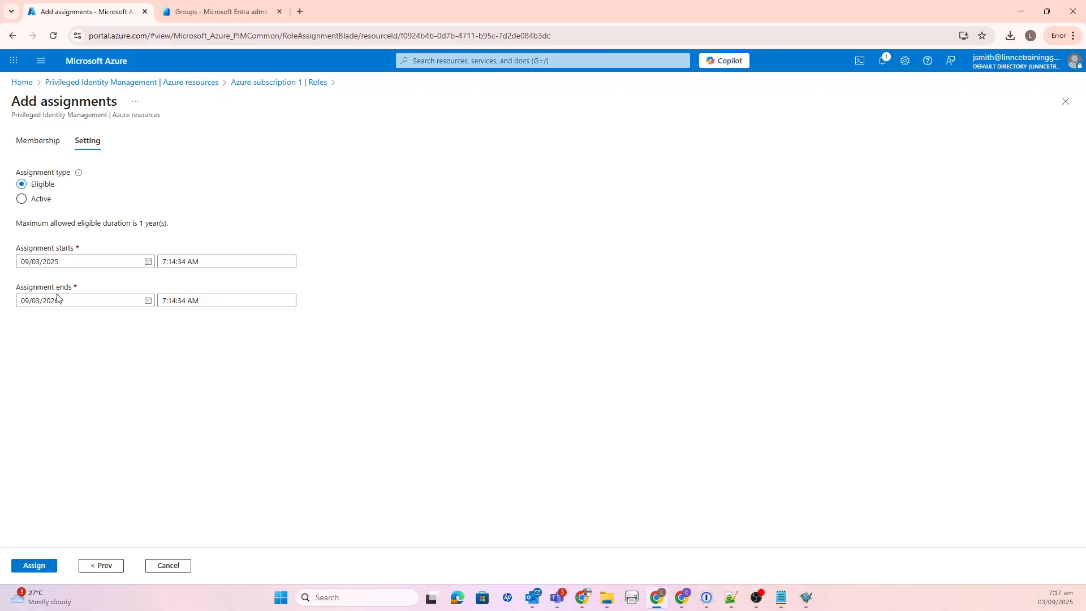
Set the end date of the eligible assignment to 09/04/2025.
{"action": "left_click", "coordinate": [144, 304]}
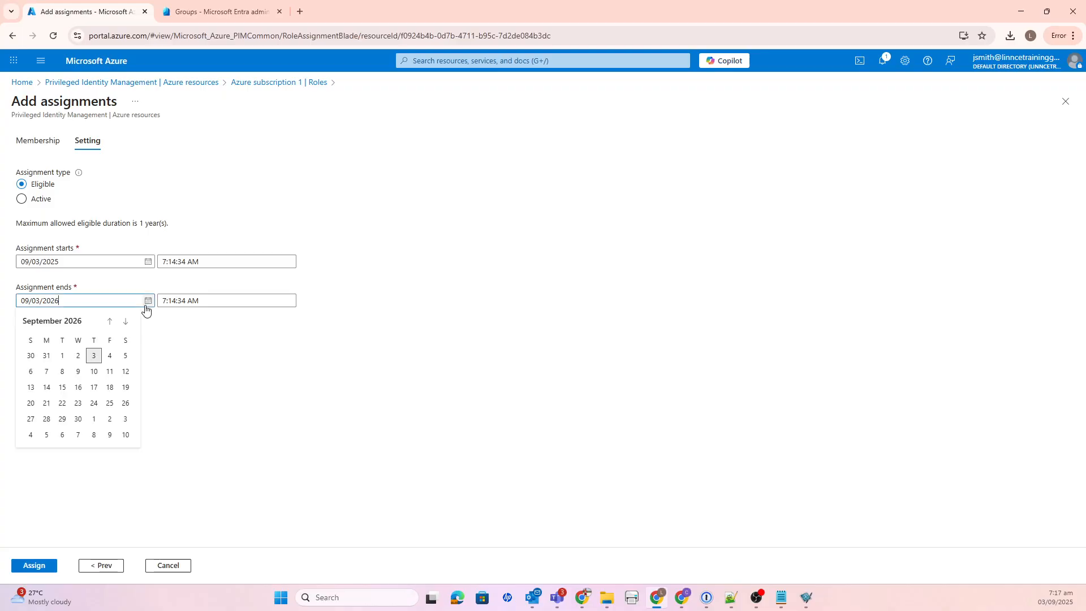
{"action": "left_click", "coordinate": [114, 364]}
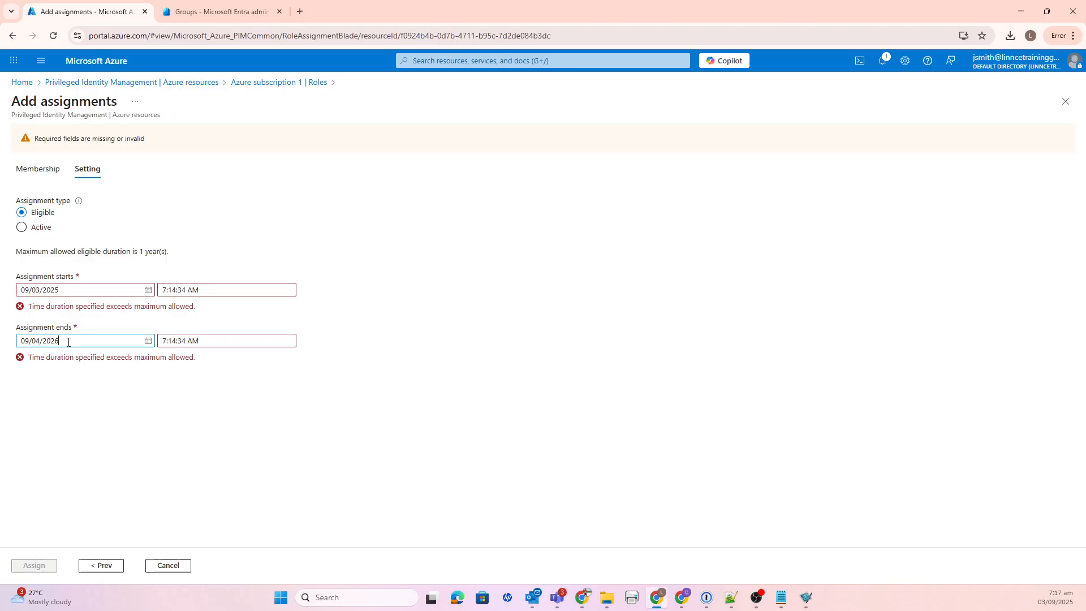
{"action": "key", "text": "BackSpace"}
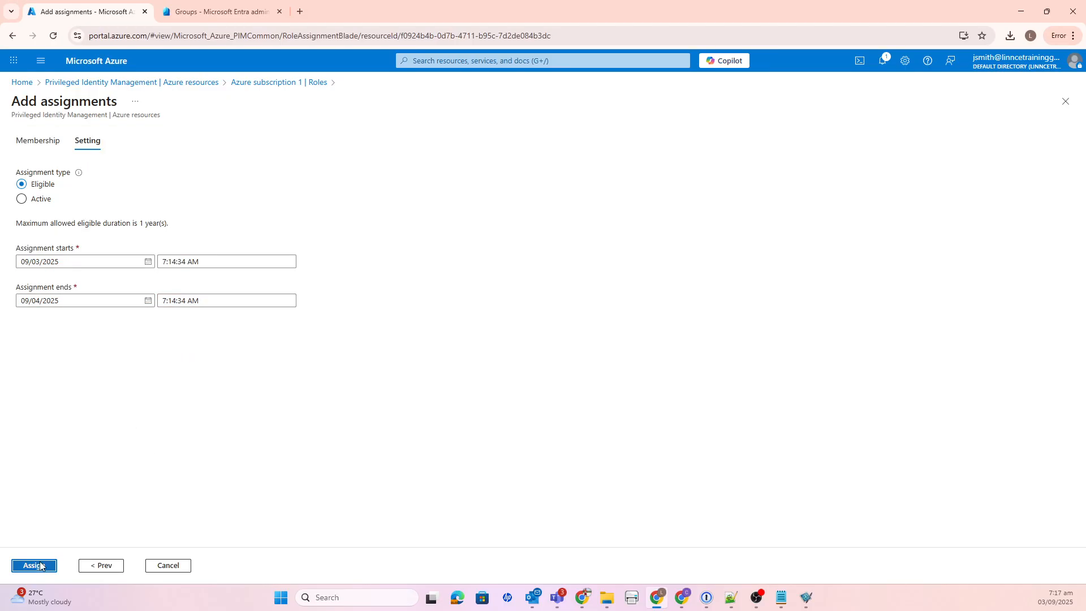
Submit the eligible role assignment and open API Management Service Contributor from the subscription's role list.
{"action": "left_click", "coordinate": [35, 565]}
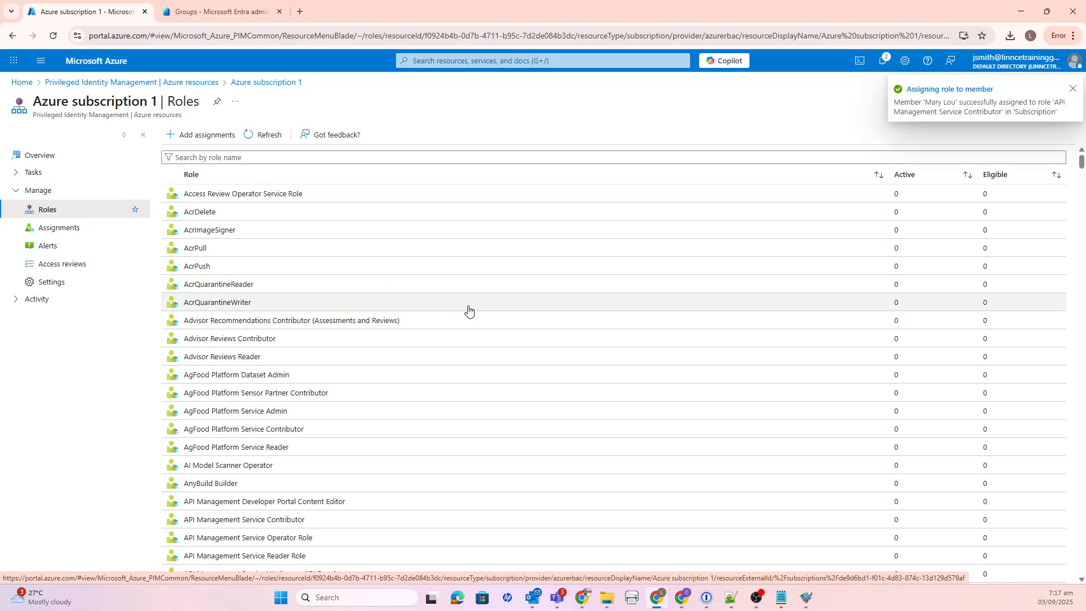
{"action": "scroll", "coordinate": [469, 310], "scroll_direction": "down", "scroll_amount": 2}
{"action": "scroll", "coordinate": [469, 311], "scroll_direction": "up", "scroll_amount": 2}
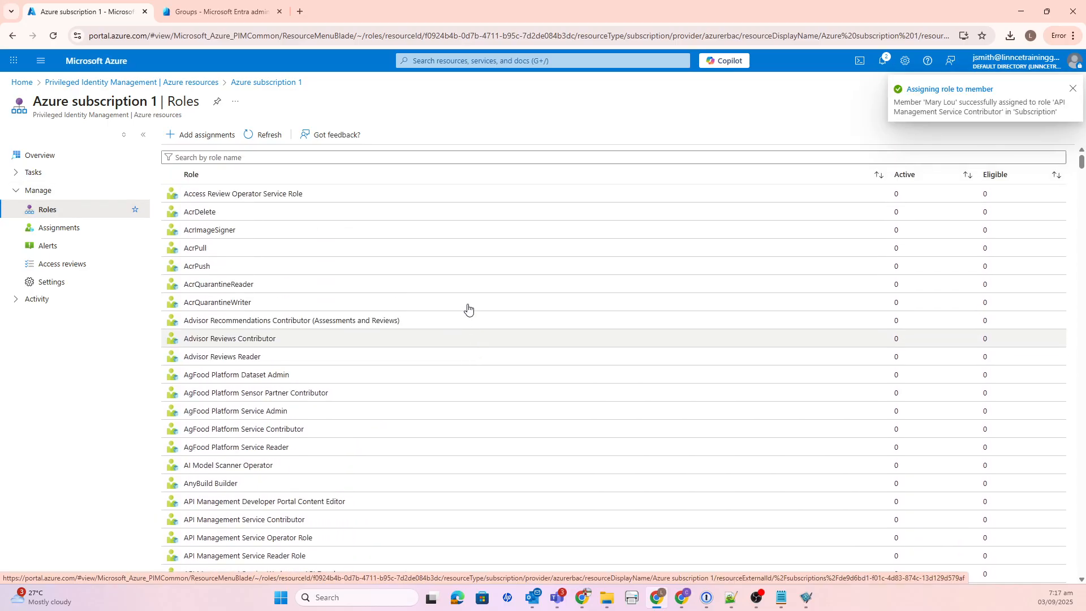
{"action": "scroll", "coordinate": [469, 310], "scroll_direction": "down", "scroll_amount": 7}
{"action": "scroll", "coordinate": [468, 308], "scroll_direction": "down", "scroll_amount": 2}
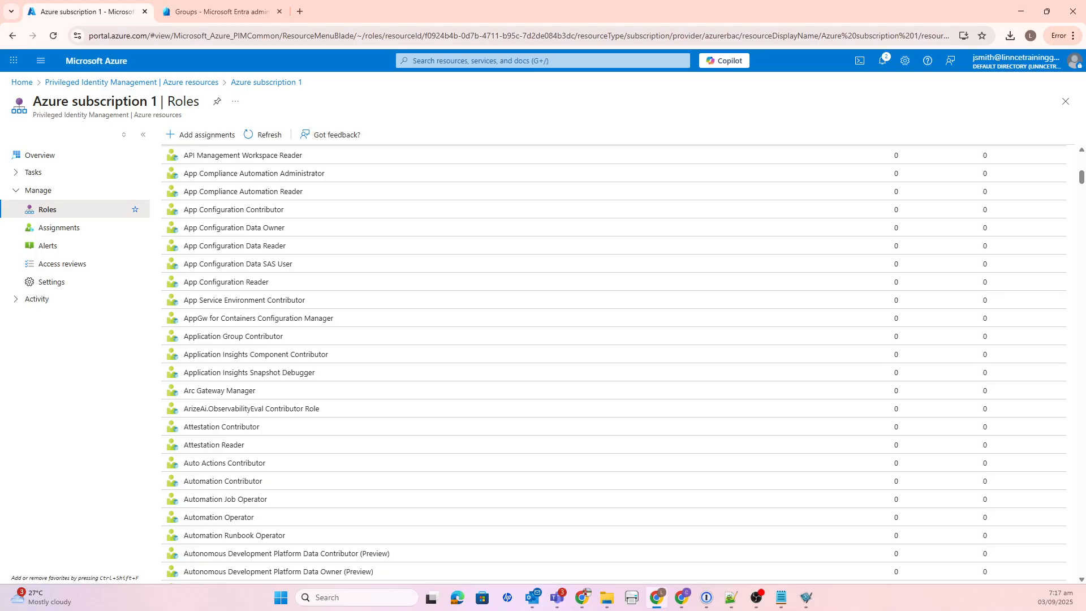
{"action": "scroll", "coordinate": [395, 291], "scroll_direction": "down", "scroll_amount": 3}
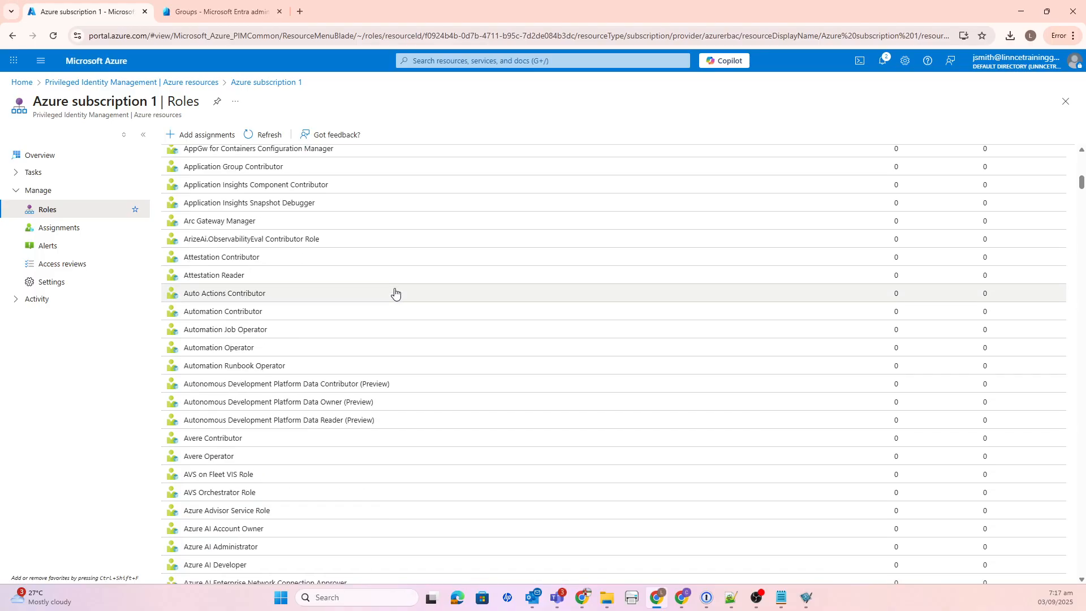
{"action": "scroll", "coordinate": [395, 291], "scroll_direction": "up", "scroll_amount": 2}
{"action": "scroll", "coordinate": [395, 290], "scroll_direction": "up", "scroll_amount": 2}
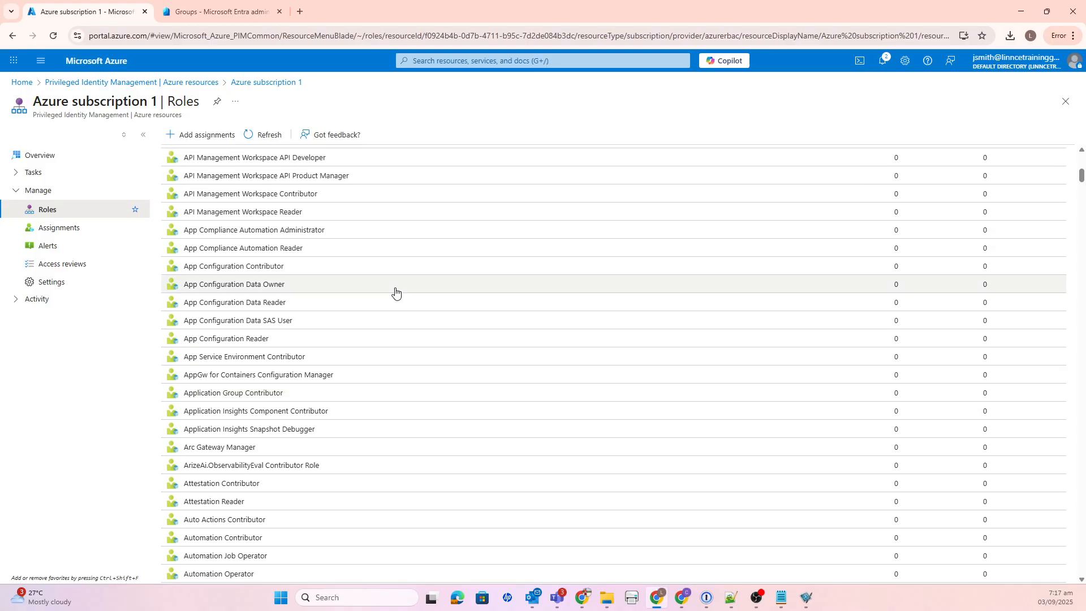
{"action": "scroll", "coordinate": [396, 290], "scroll_direction": "up", "scroll_amount": 1}
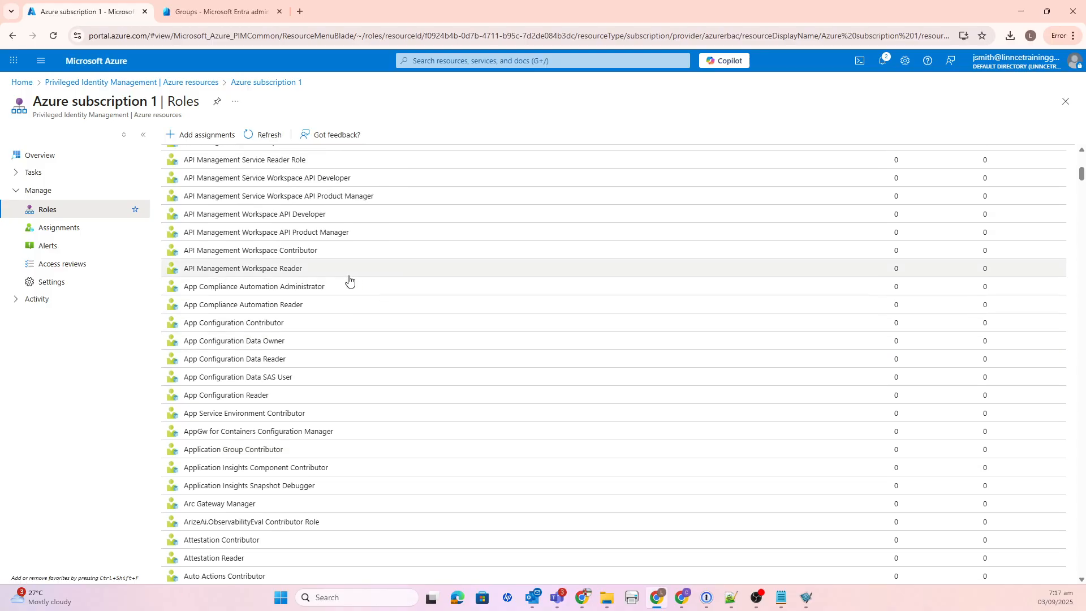
{"action": "scroll", "coordinate": [313, 361], "scroll_direction": "up", "scroll_amount": 1}
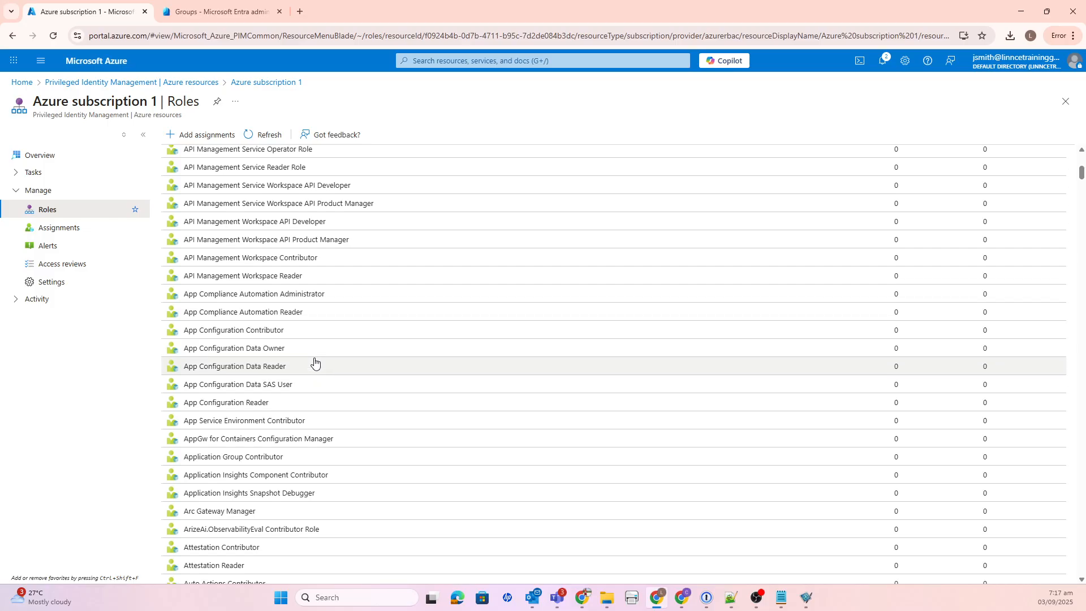
{"action": "left_click", "coordinate": [263, 181]}
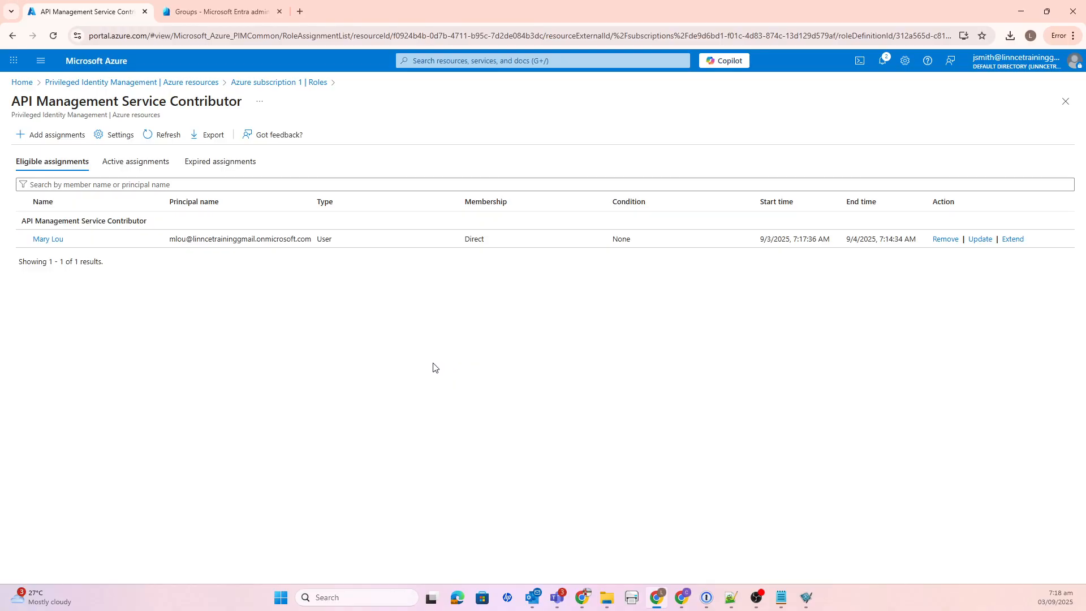
Examine the role's active, expired and eligible assignments, and refresh the eligible list.
{"action": "left_click", "coordinate": [122, 166]}
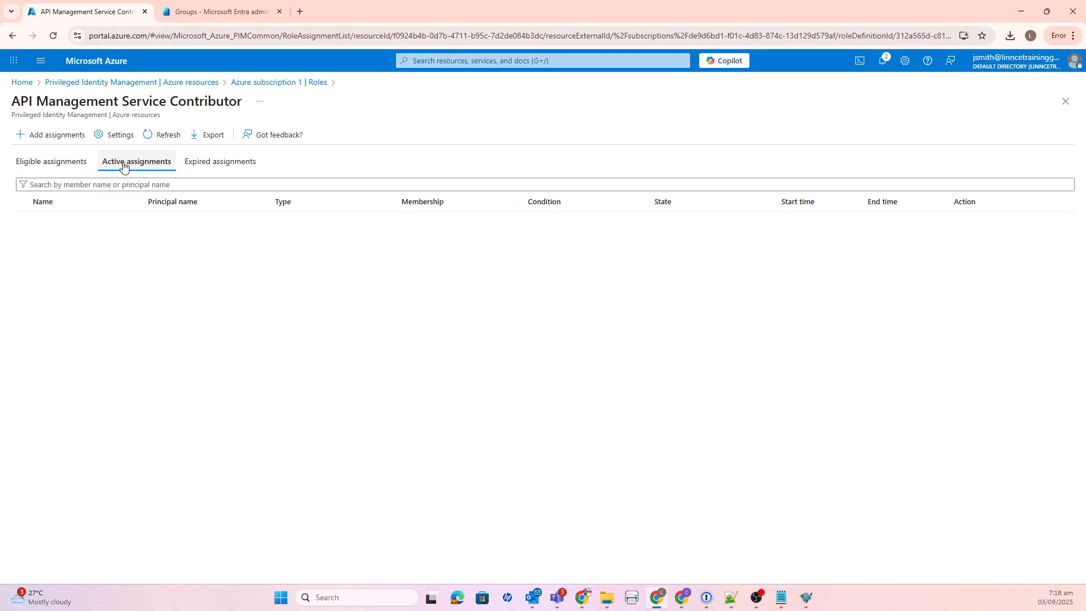
{"action": "left_click", "coordinate": [73, 166]}
{"action": "left_click", "coordinate": [161, 165]}
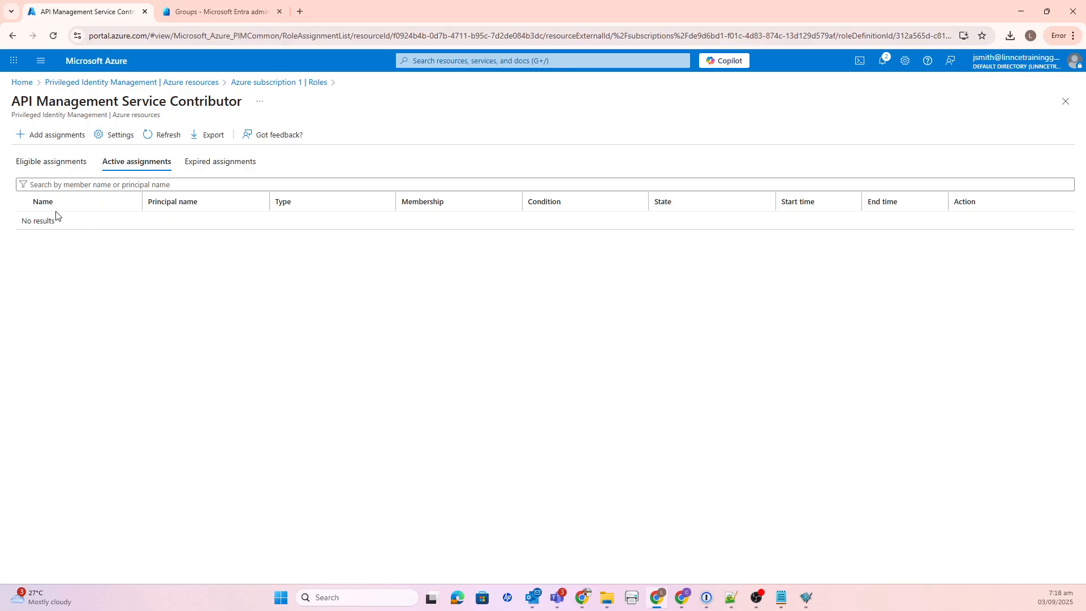
{"action": "left_click", "coordinate": [53, 170]}
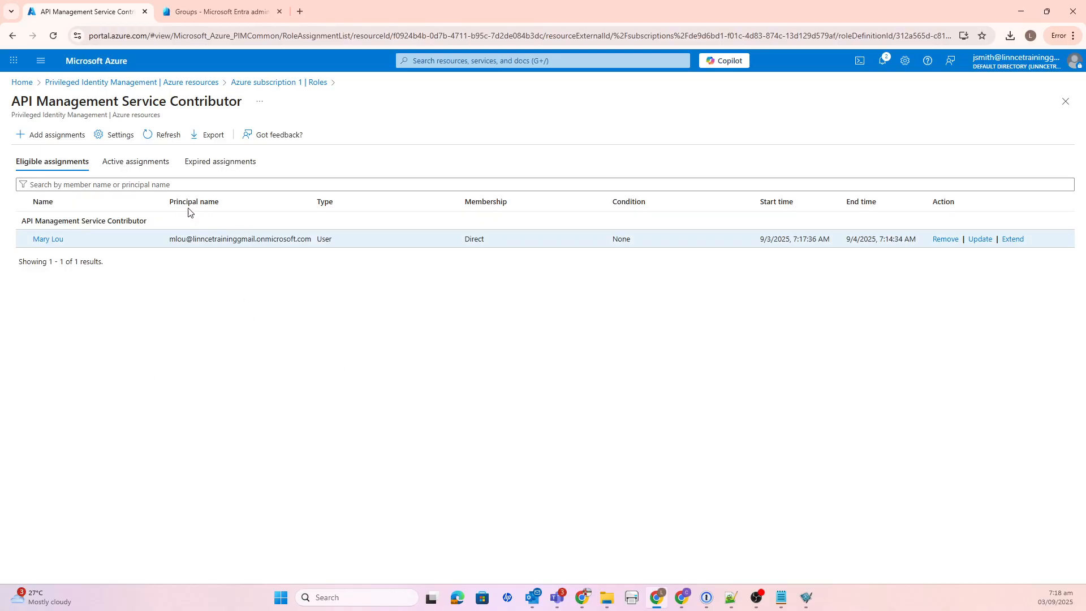
{"action": "left_click", "coordinate": [135, 162]}
{"action": "left_click", "coordinate": [218, 163]}
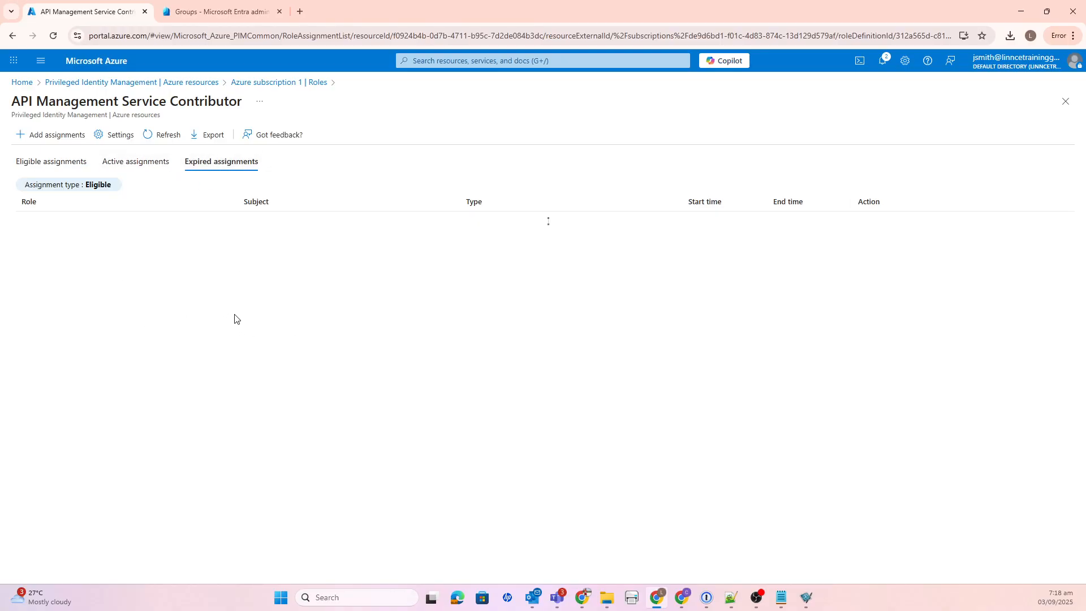
{"action": "left_click", "coordinate": [133, 166]}
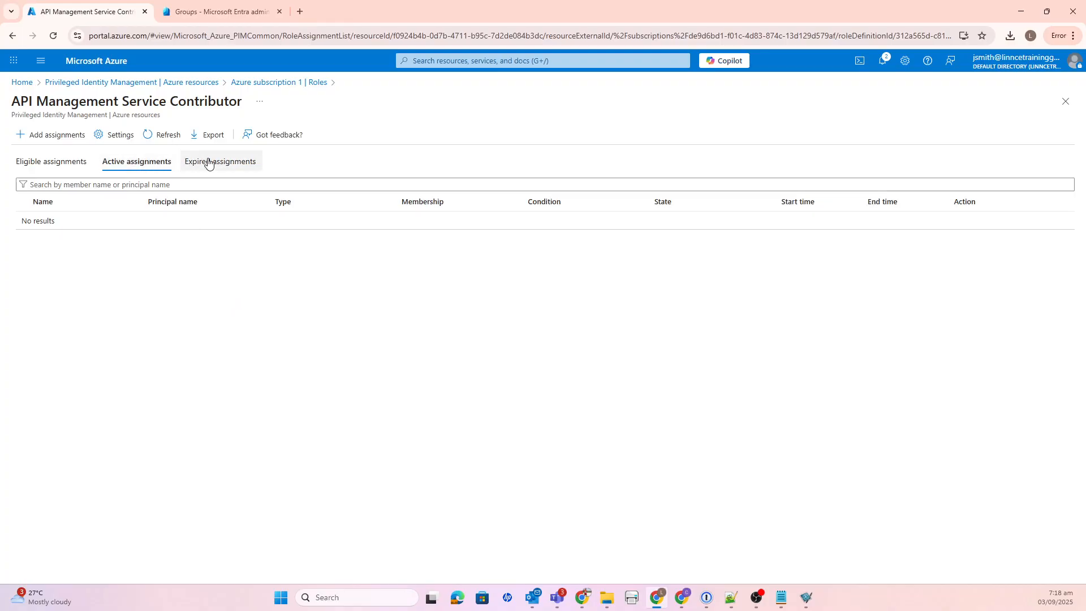
{"action": "left_click", "coordinate": [209, 162]}
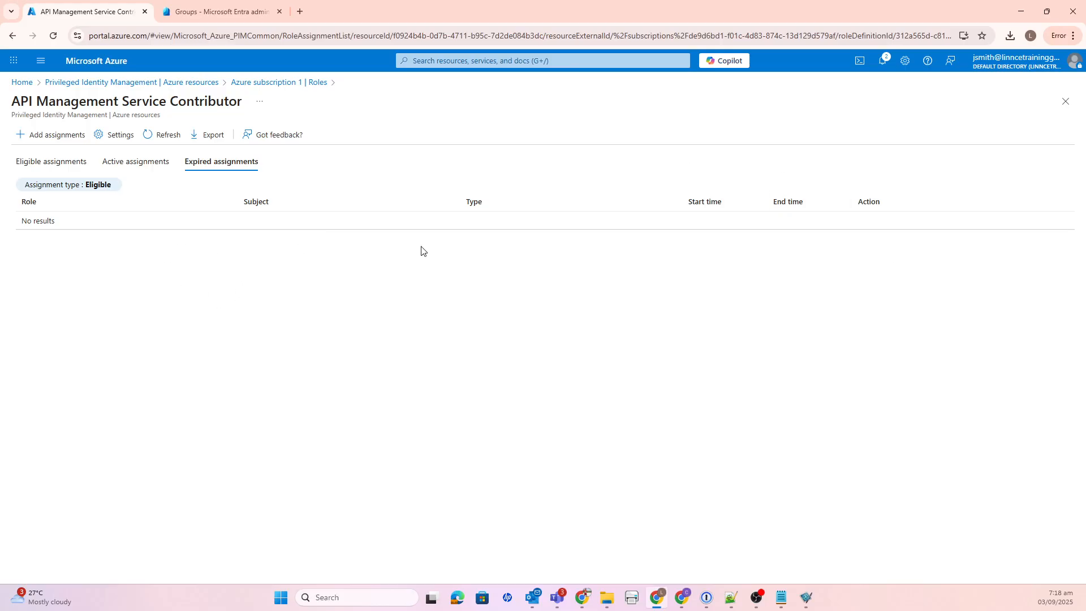
{"action": "left_click", "coordinate": [139, 168]}
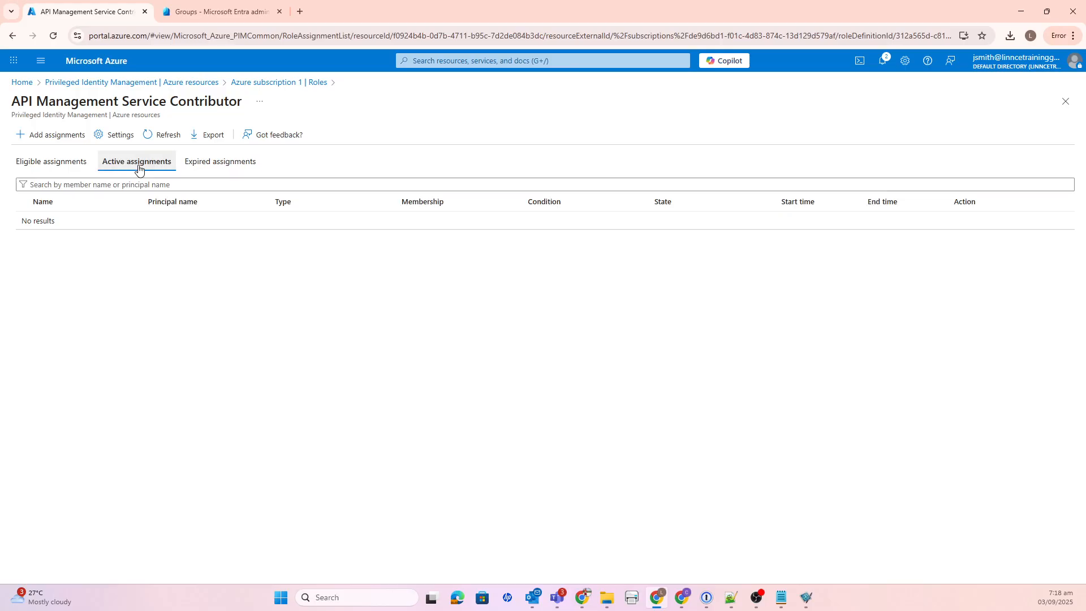
{"action": "left_click", "coordinate": [48, 163]}
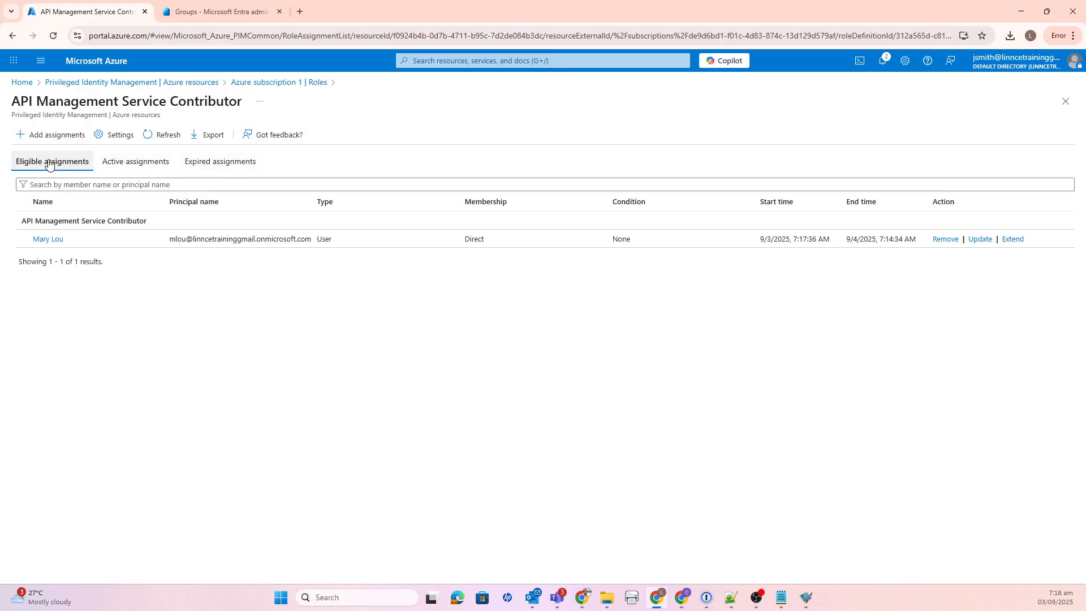
{"action": "left_click", "coordinate": [166, 134]}
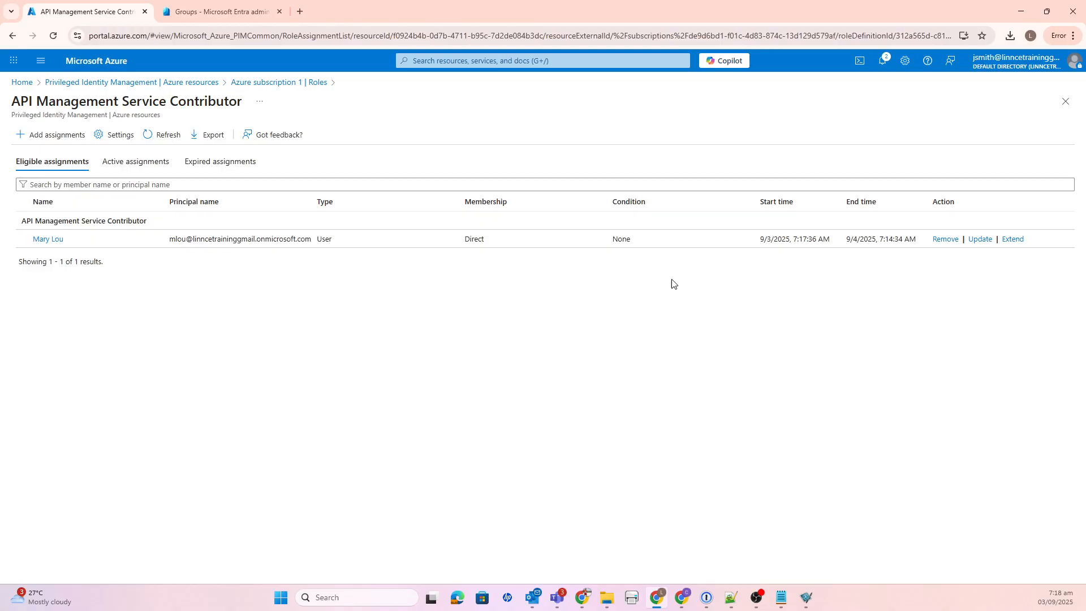
Return to the Azure resources in Privileged Identity Management and open the assignments of Azure subscription 1.
{"action": "left_click", "coordinate": [210, 84]}
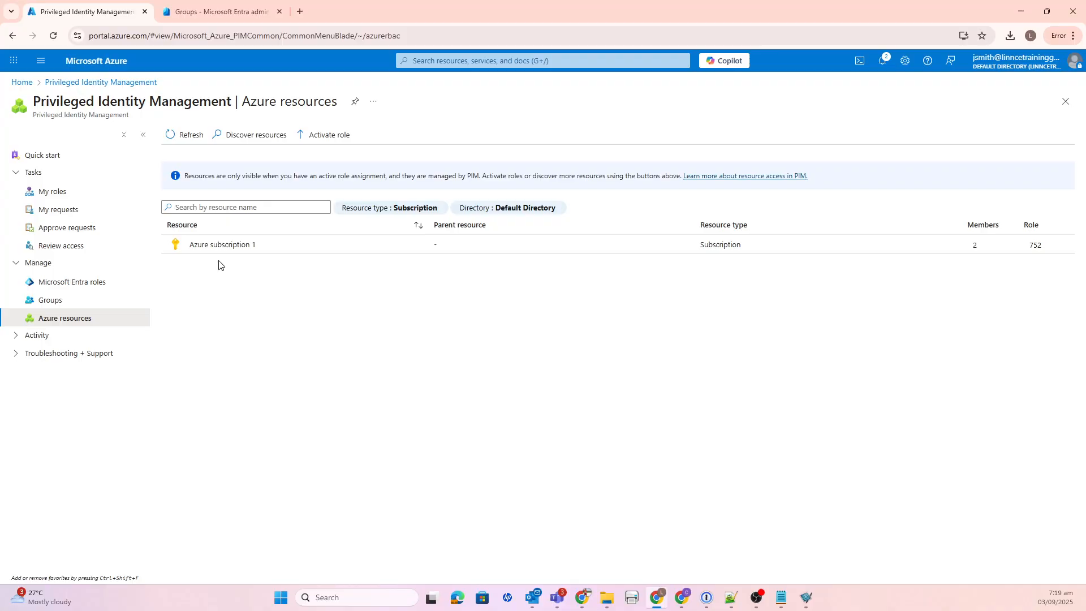
{"action": "left_click", "coordinate": [229, 248]}
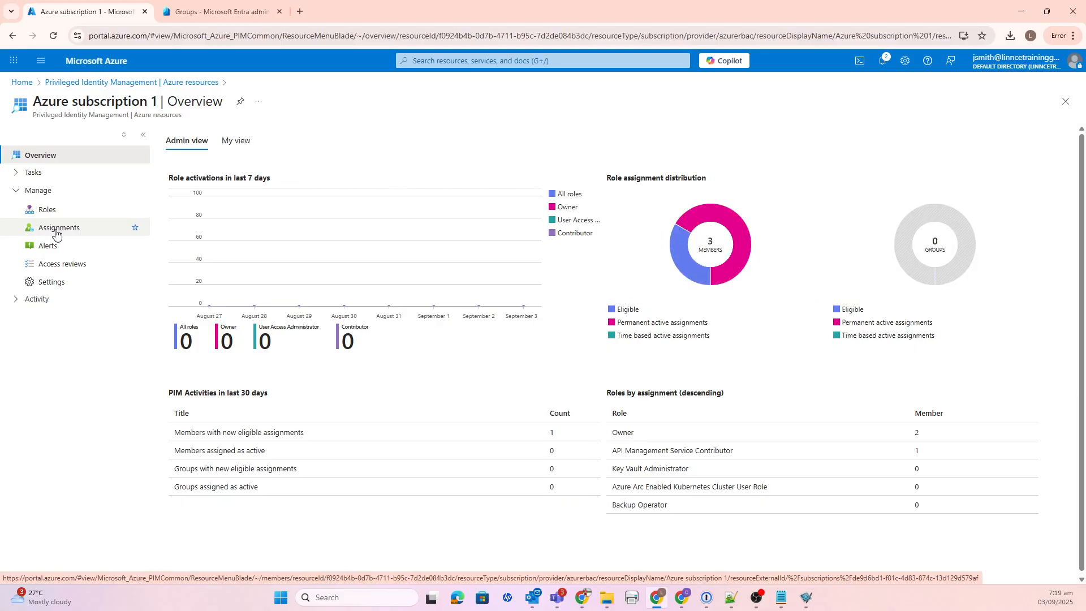
{"action": "left_click", "coordinate": [56, 232]}
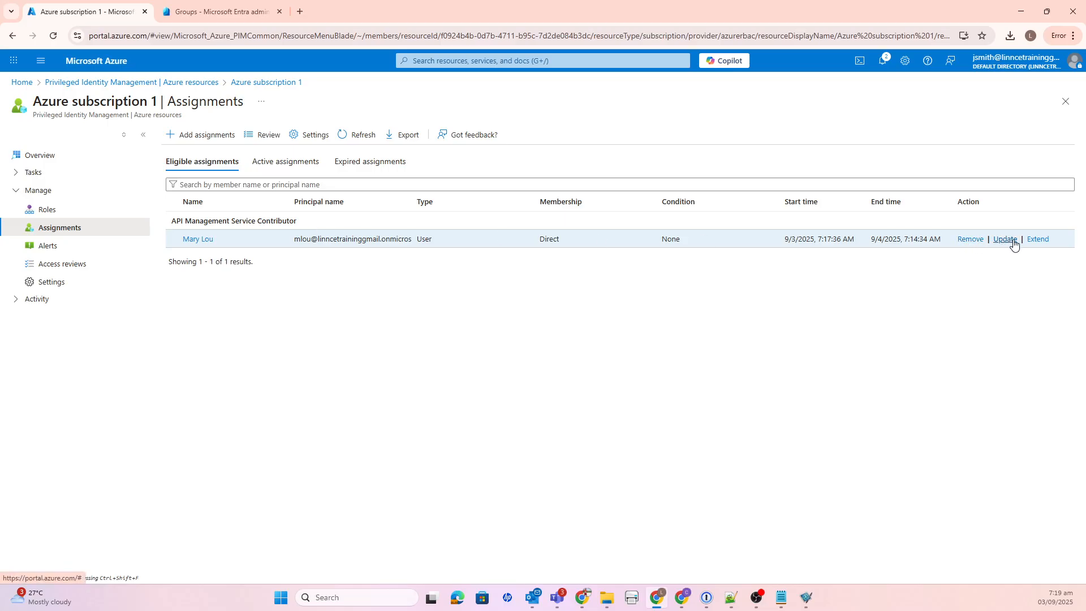
Remove the user's eligible API Management Service Contributor assignment from the subscription and dismiss the notification.
{"action": "left_click", "coordinate": [971, 241]}
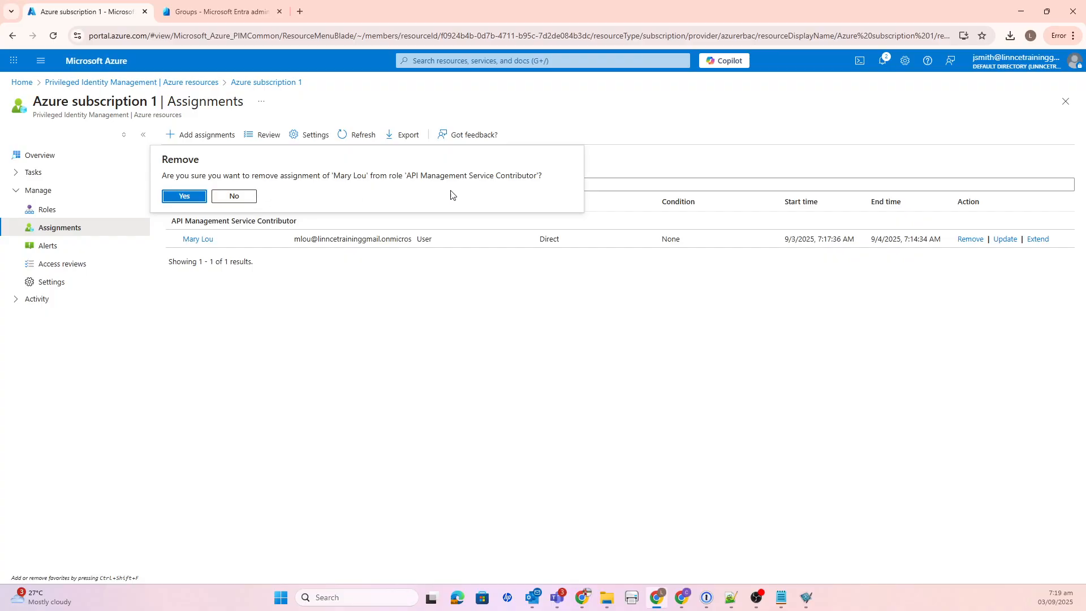
{"action": "left_click", "coordinate": [188, 199]}
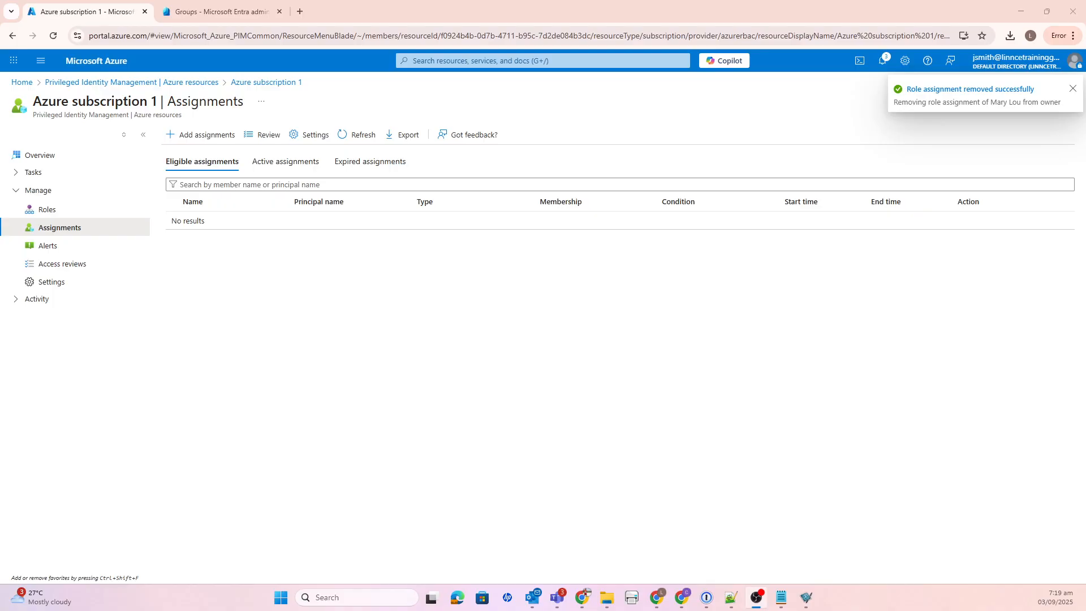
{"action": "left_click", "coordinate": [1073, 90]}
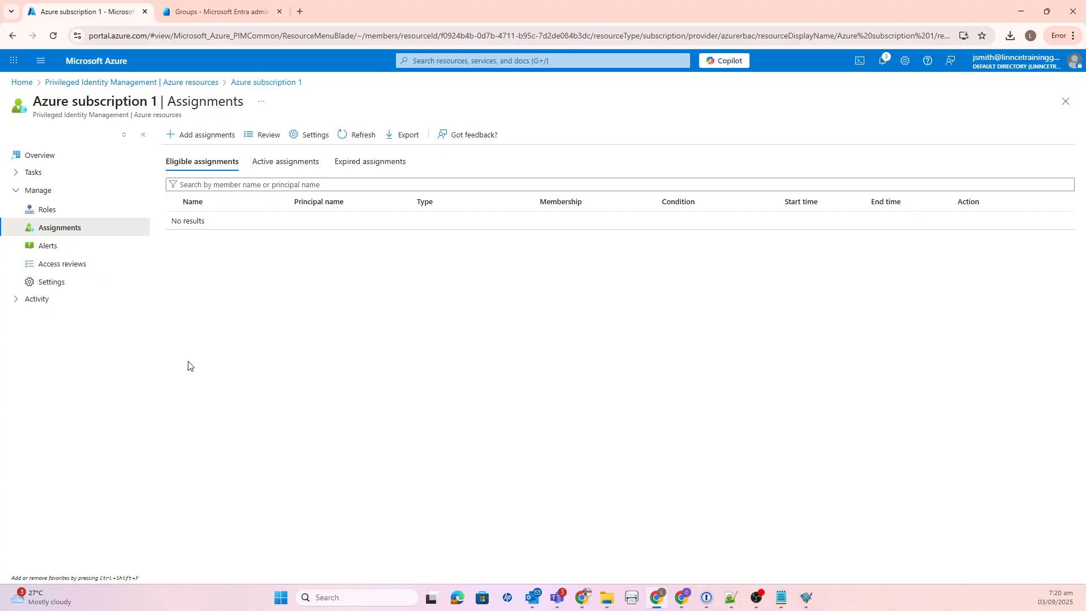
Look through the subscription's alerts, access reviews and role settings, and expand the Activity section.
{"action": "left_click", "coordinate": [48, 246]}
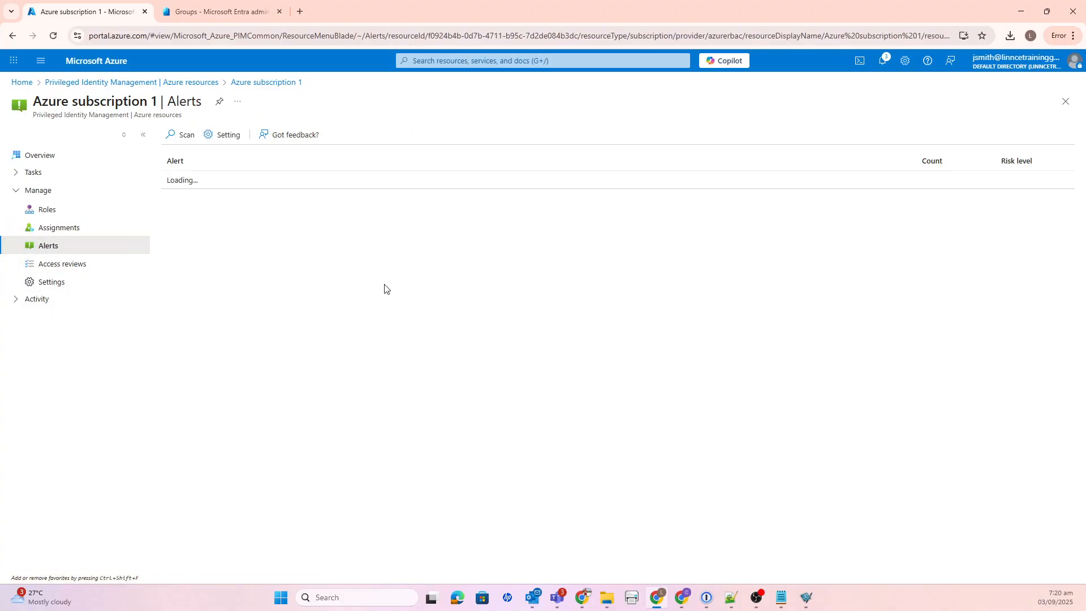
{"action": "left_click", "coordinate": [66, 272]}
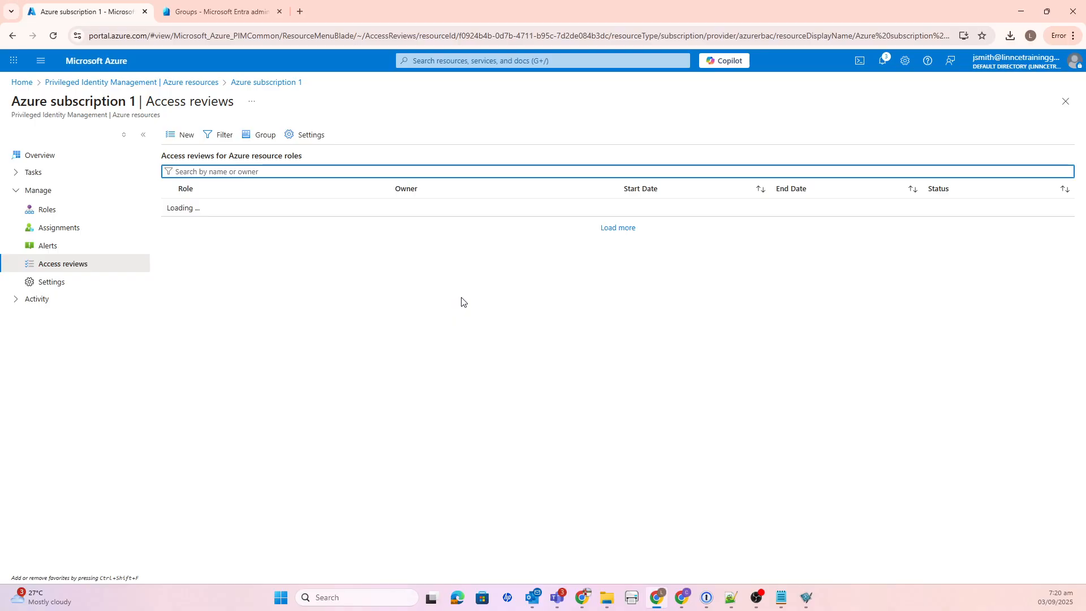
{"action": "left_click", "coordinate": [622, 228]}
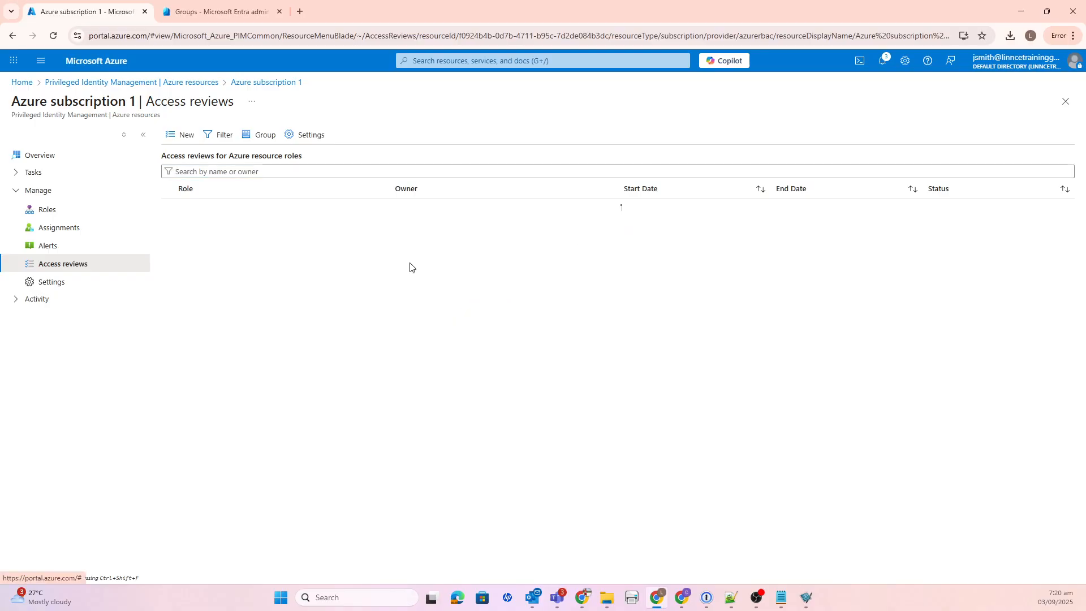
{"action": "left_click", "coordinate": [59, 284]}
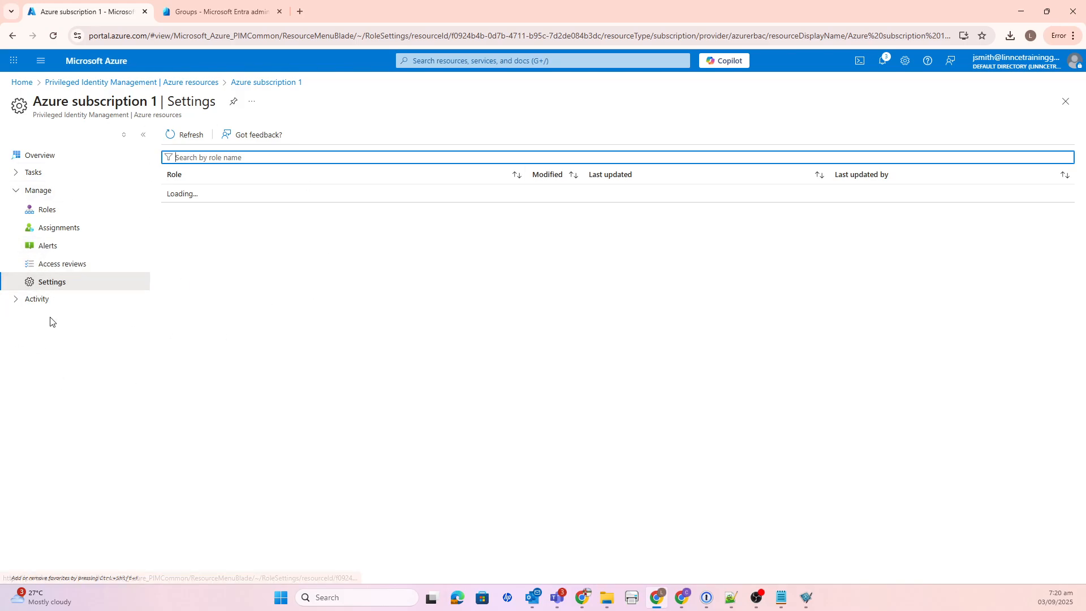
{"action": "left_click", "coordinate": [25, 300]}
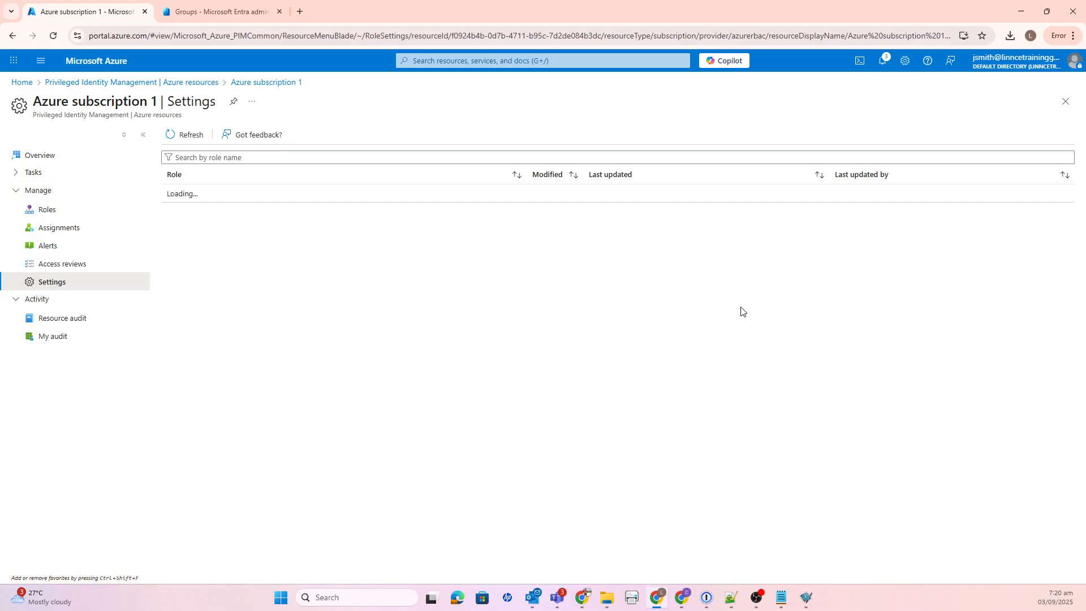
Revisit the subscription's assignments and browse the list of roles available for Azure subscription 1.
{"action": "left_click", "coordinate": [75, 214]}
{"action": "left_click", "coordinate": [72, 229]}
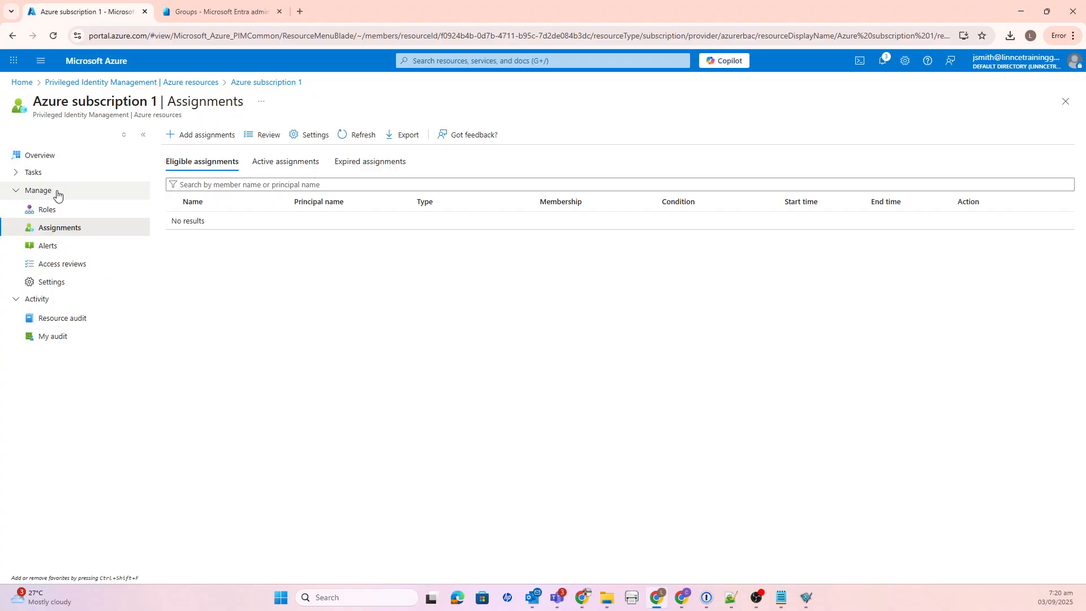
{"action": "left_click", "coordinate": [65, 212]}
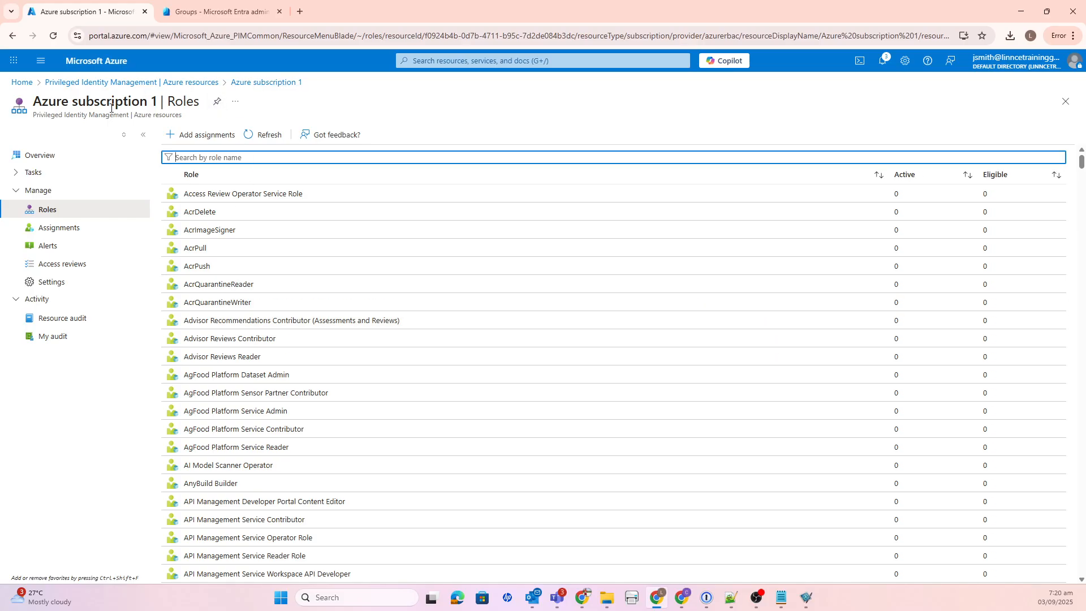
{"action": "left_click_drag", "start_coordinate": [44, 99], "coordinate": [151, 101]}
{"action": "scroll", "coordinate": [425, 284], "scroll_direction": "down", "scroll_amount": 12}
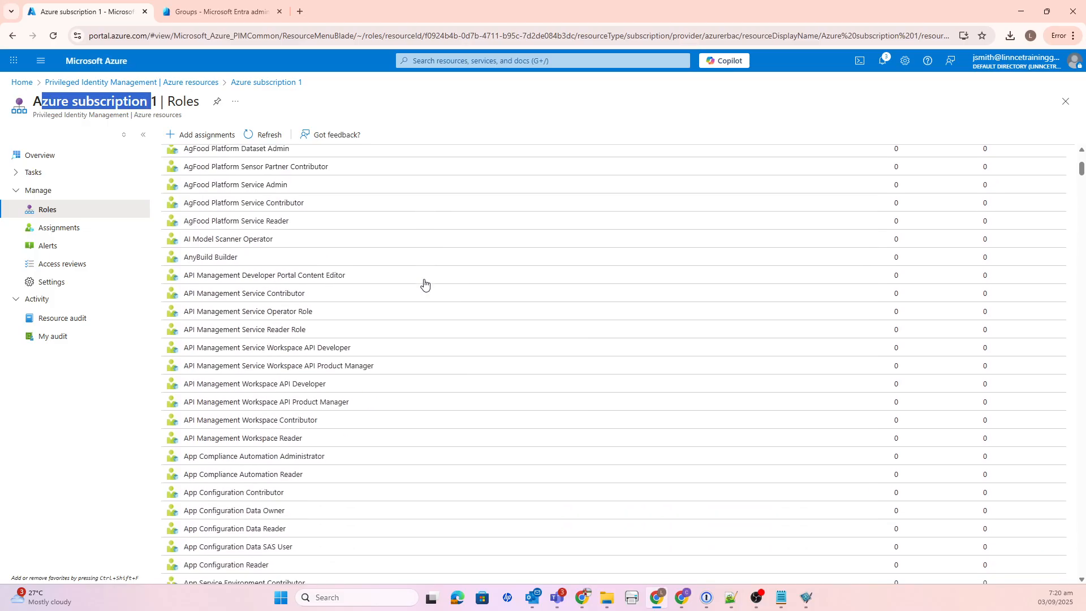
{"action": "scroll", "coordinate": [439, 279], "scroll_direction": "up", "scroll_amount": 12}
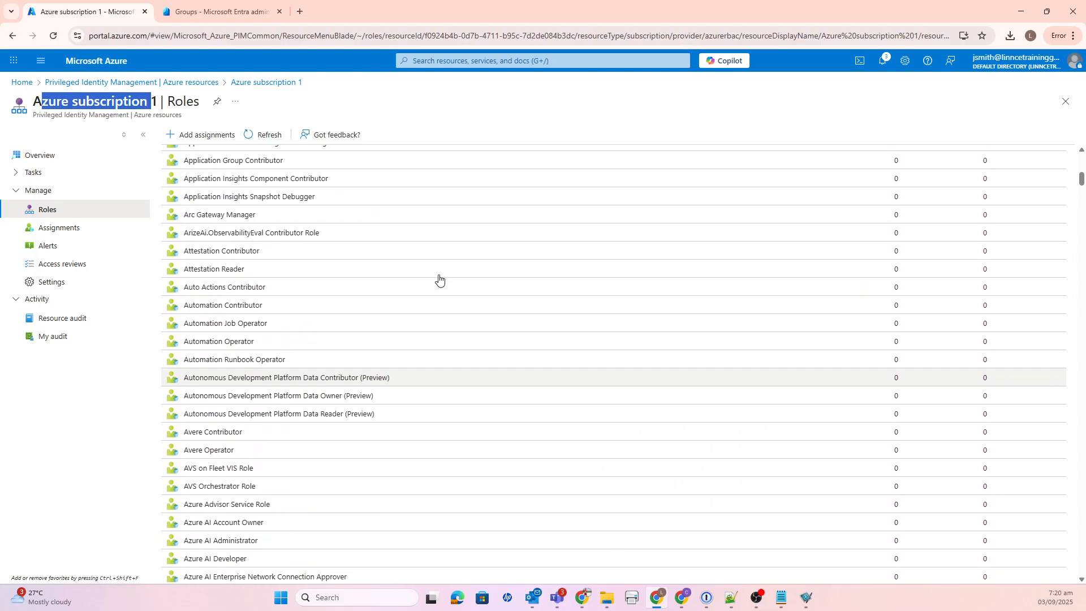
{"action": "scroll", "coordinate": [438, 281], "scroll_direction": "down", "scroll_amount": 20}
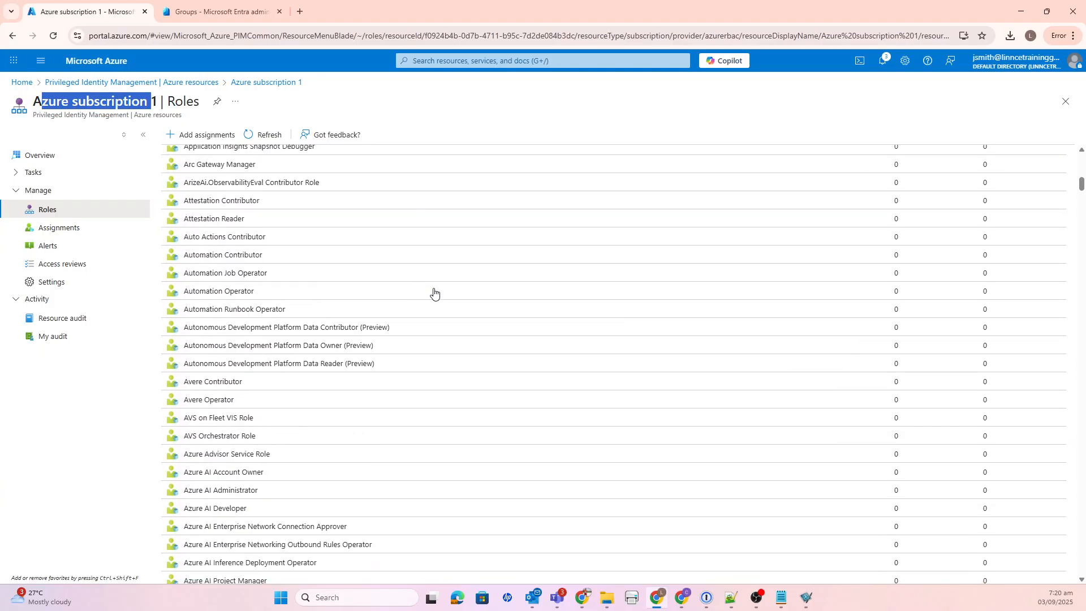
{"action": "scroll", "coordinate": [431, 300], "scroll_direction": "down", "scroll_amount": 20}
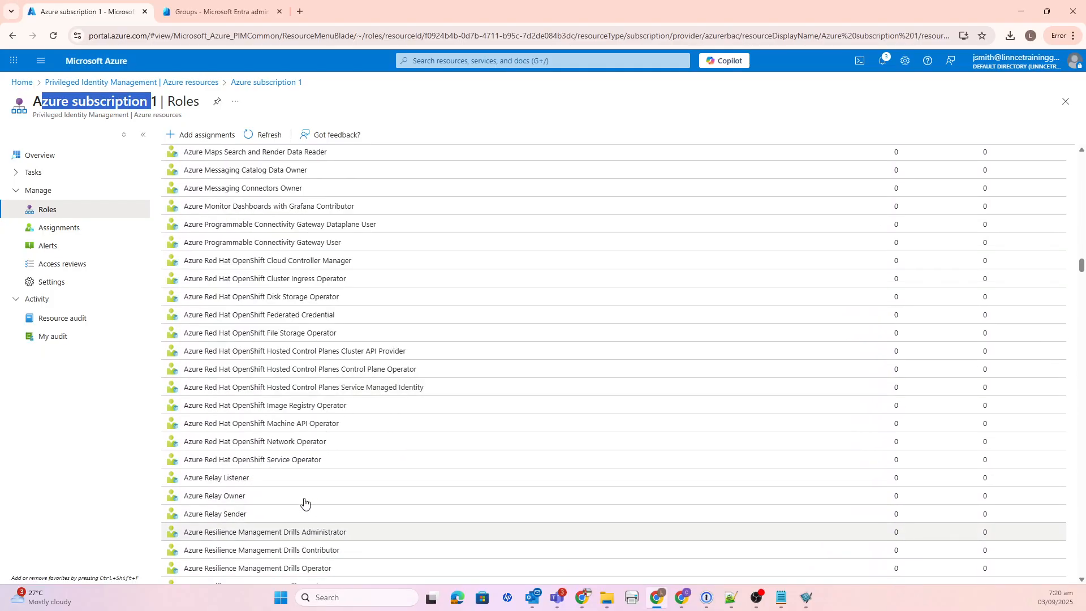